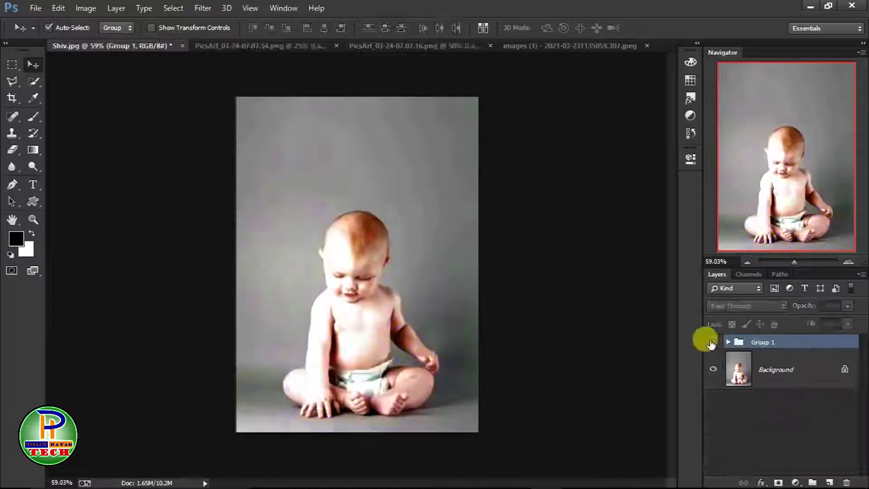
click(713, 343)
click(713, 343)
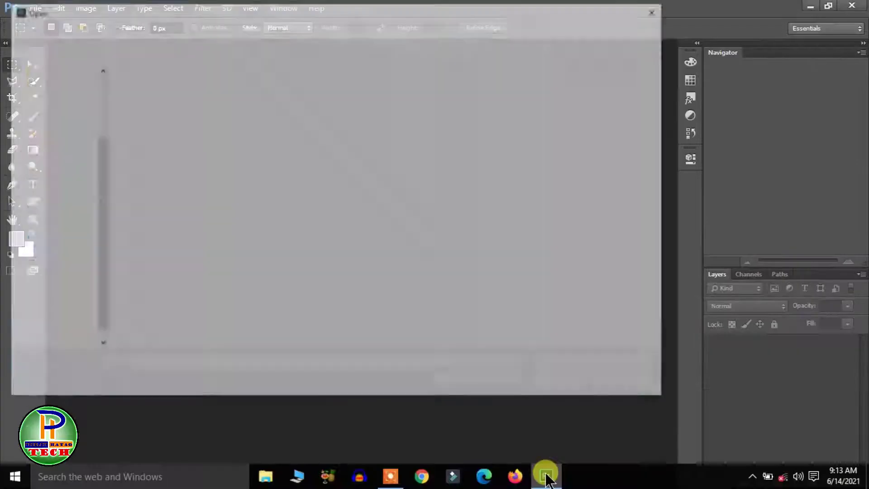
Step: Open the Shiv.jpg baby photo
click(210, 200)
double_click(211, 200)
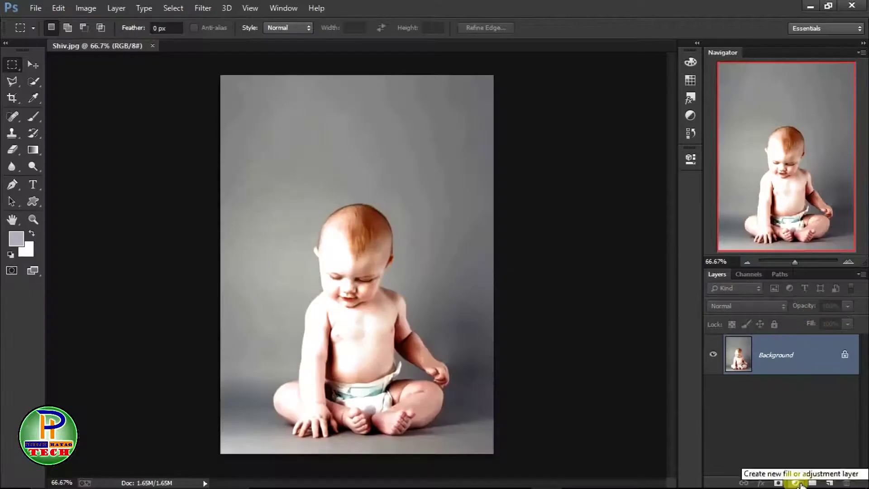
Step: Add a Hue/Saturation layer with Hue -125 and Saturation 45, then browse to the Shiva ornaments folder
click(795, 482)
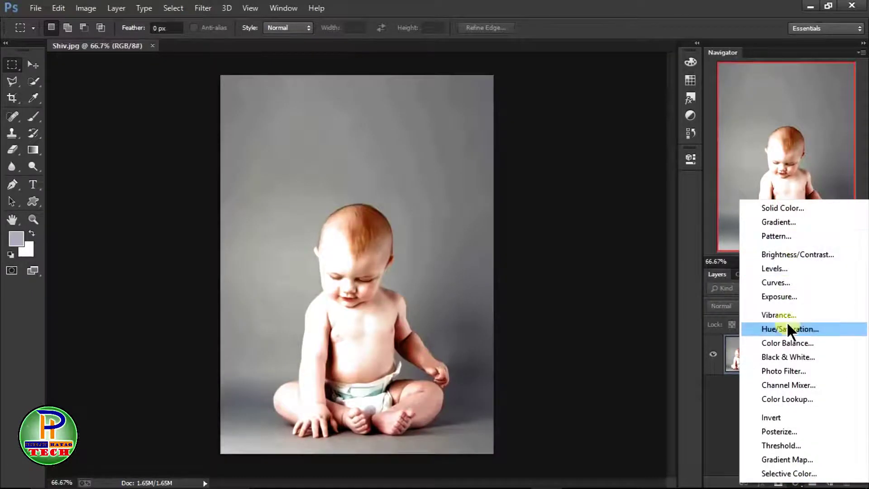
click(788, 329)
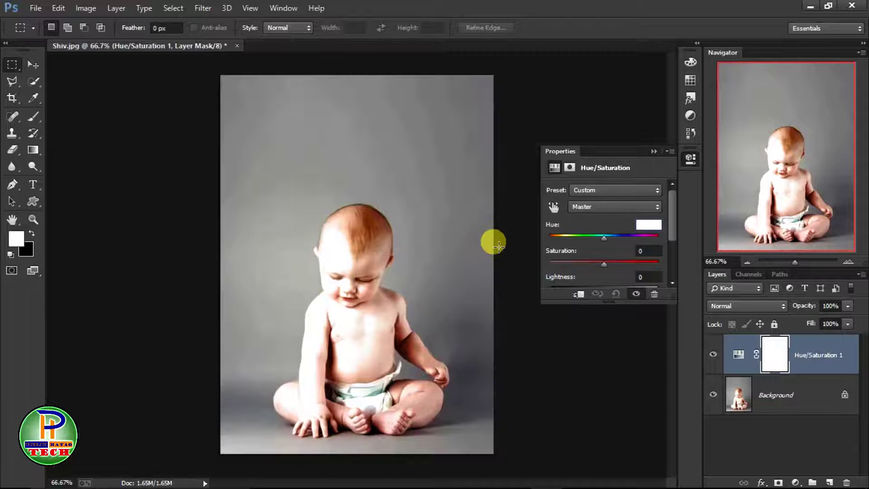
text(-125)
text(45)
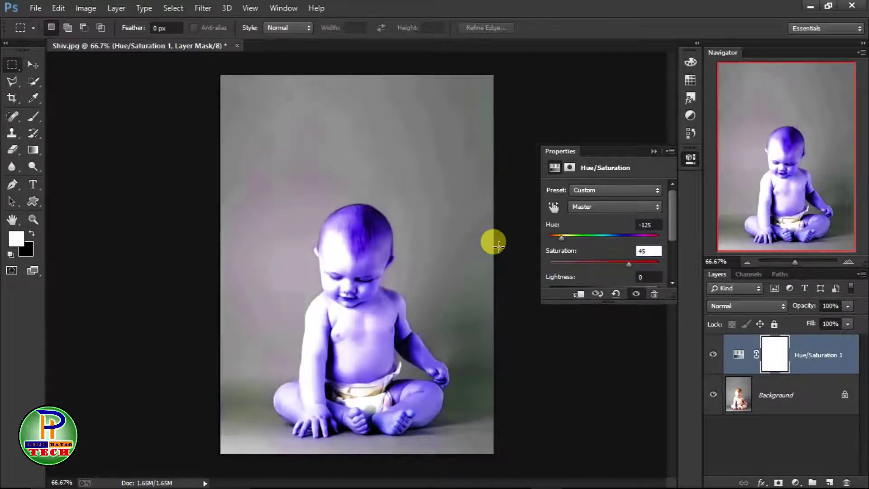
ctrl+click(746, 353)
click(670, 151)
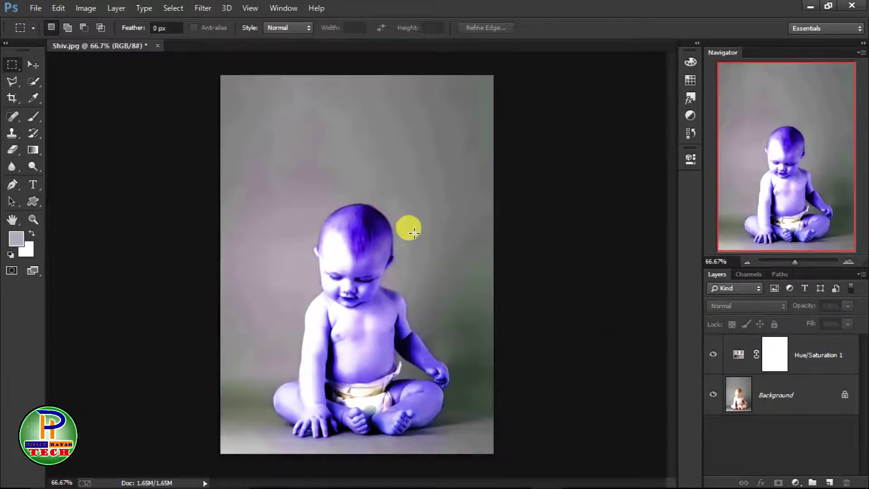
key(ctrl+o)
key(alt+Up)
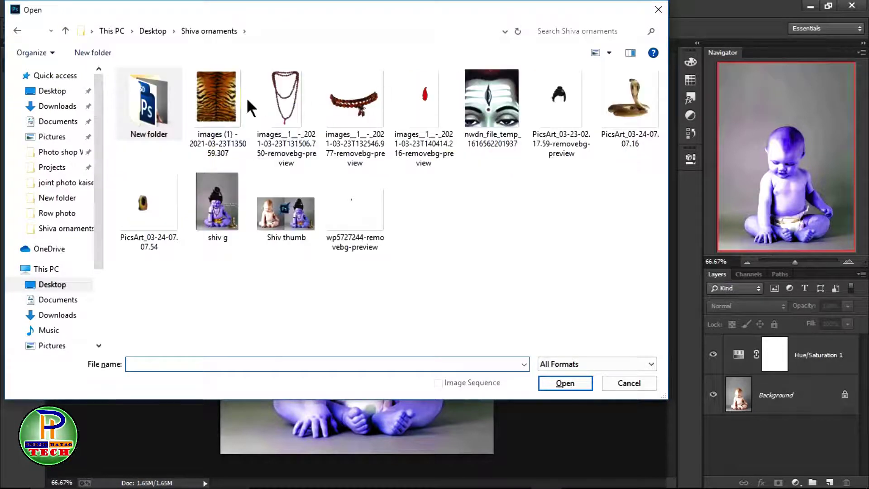
Step: Bring the topknot hair with crescent moon into Shiv.jpg, enlarged, tilted and placed on the head
double_click(542, 100)
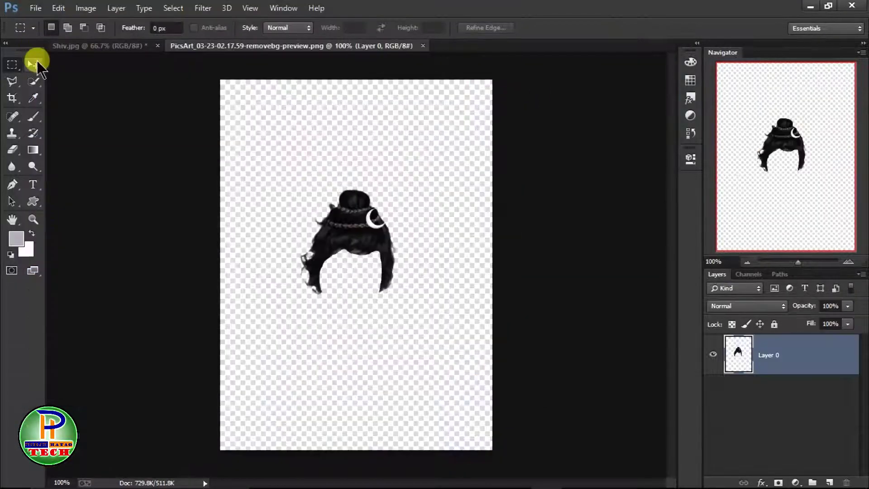
click(32, 64)
drag(349, 245, 351, 214)
scroll(301, 212, up, 2)
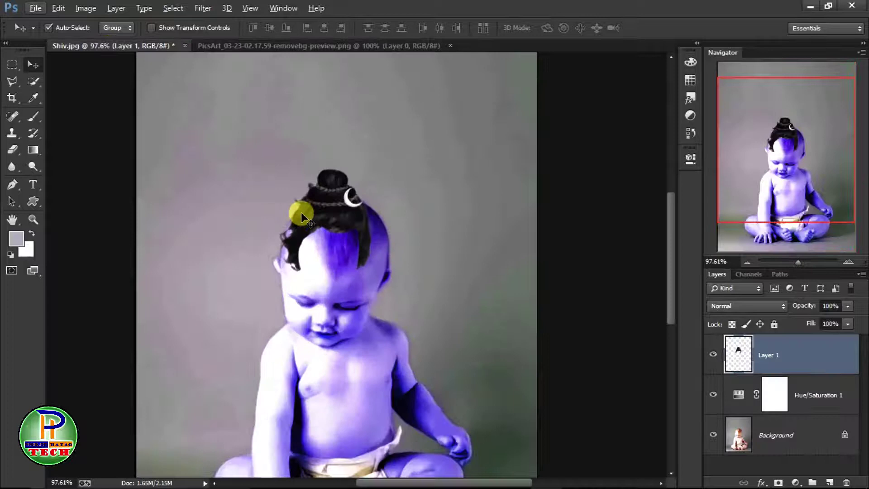
key(ctrl+t)
drag(366, 169, 374, 161)
drag(326, 213, 318, 223)
drag(400, 152, 354, 177)
mouse_move(319, 219)
mouse_down()
mouse_move(333, 240)
mouse_move(341, 199)
mouse_up()
double_click(340, 199)
Step: Warp the hair layer so it bends down around the baby's head and face
key(ctrl+t)
right_click(340, 198)
click(377, 296)
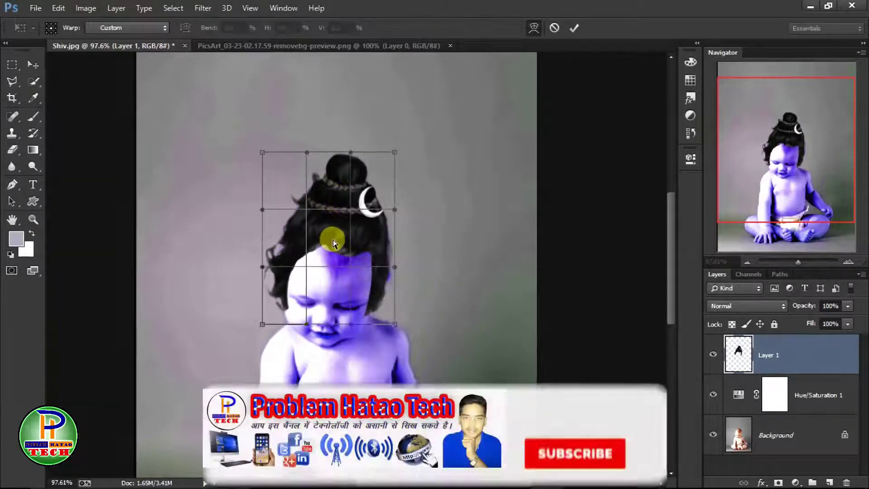
mouse_move(333, 244)
mouse_down()
mouse_move(329, 265)
mouse_move(370, 258)
mouse_up()
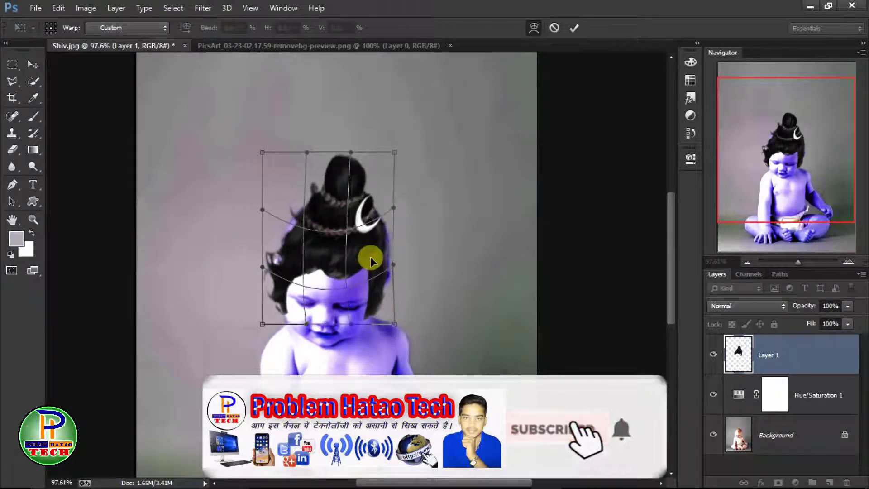
drag(294, 251, 368, 258)
mouse_move(344, 192)
mouse_down()
mouse_move(332, 171)
mouse_move(360, 160)
mouse_up()
drag(270, 309, 270, 300)
mouse_move(386, 293)
mouse_down()
mouse_move(365, 247)
mouse_move(383, 257)
mouse_move(374, 235)
mouse_up()
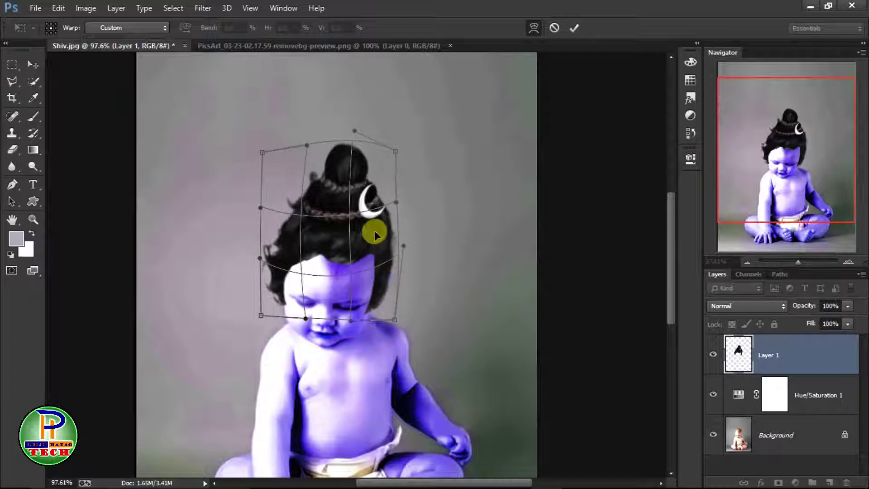
mouse_move(264, 262)
mouse_down()
mouse_move(295, 194)
mouse_move(287, 177)
mouse_move(312, 155)
mouse_move(281, 297)
mouse_move(285, 267)
mouse_up()
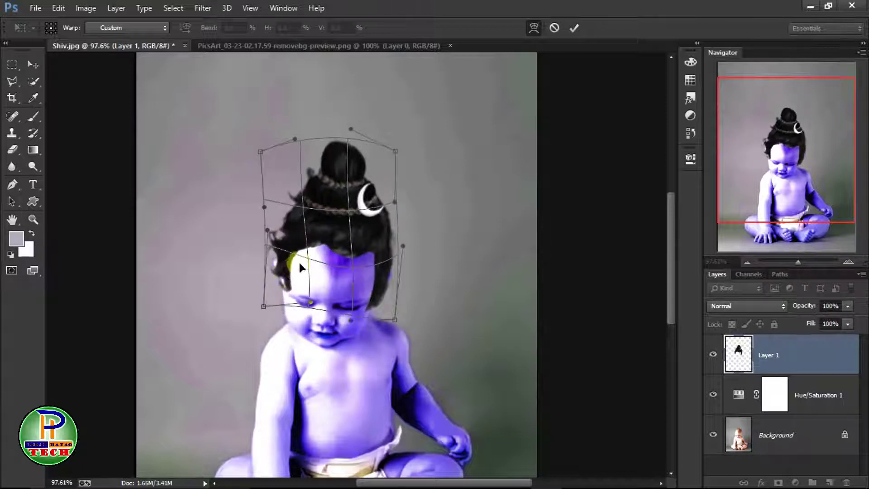
key(Return)
scroll(368, 267, up, 2)
scroll(369, 267, down, 3)
scroll(407, 262, up, 3)
Step: Warp the hair again, pulling its upper-right point slightly inward to hug the head
key(s)
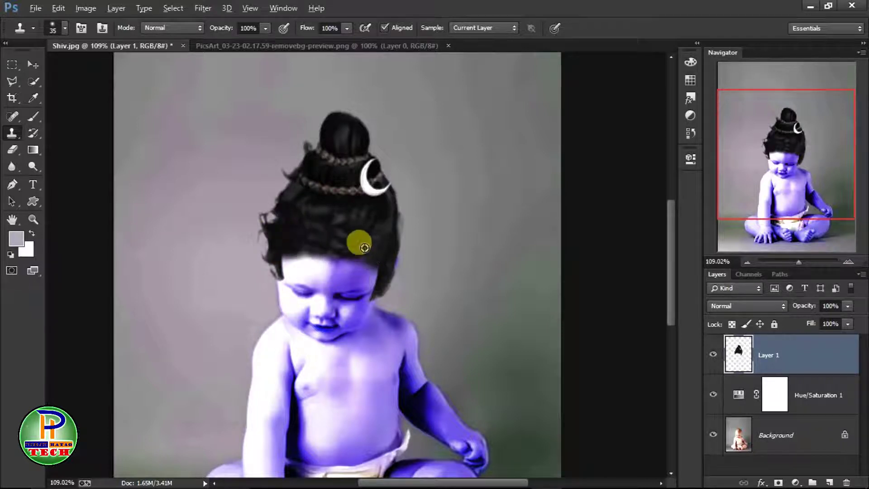
key(ctrl+0)
key(v)
key(ctrl+t)
right_click(353, 267)
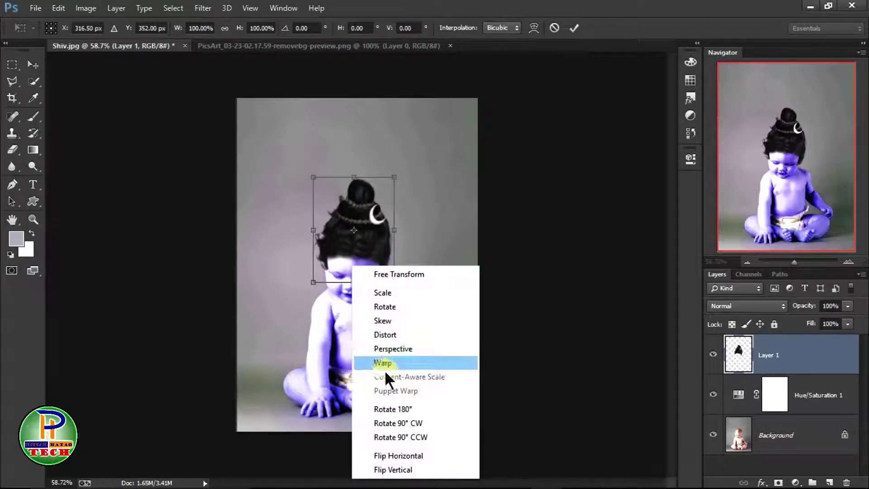
click(384, 364)
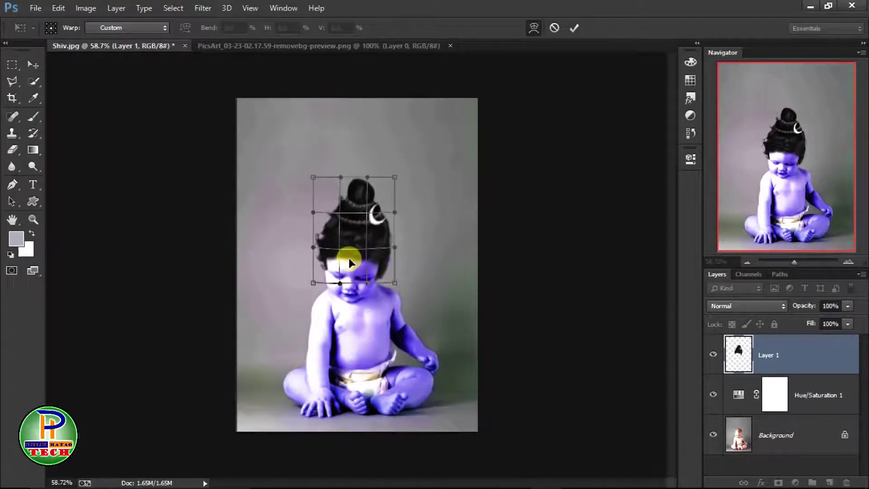
drag(390, 210, 388, 210)
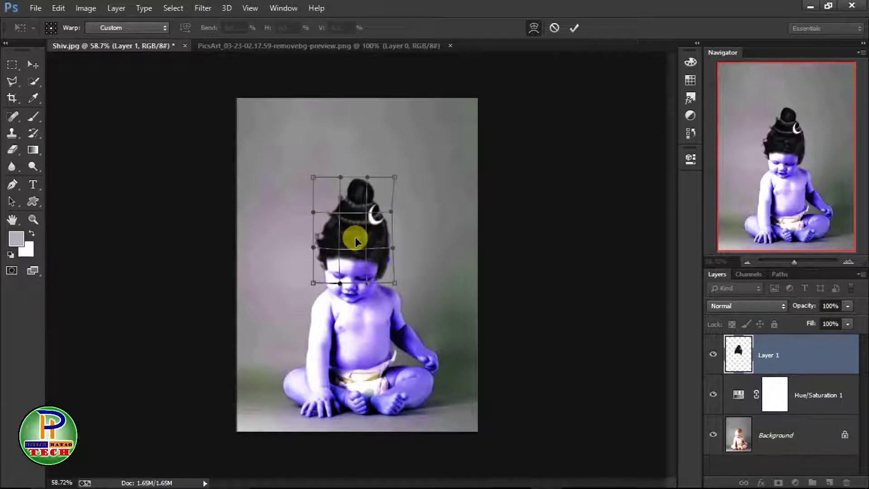
key(Return)
scroll(409, 256, down, 1)
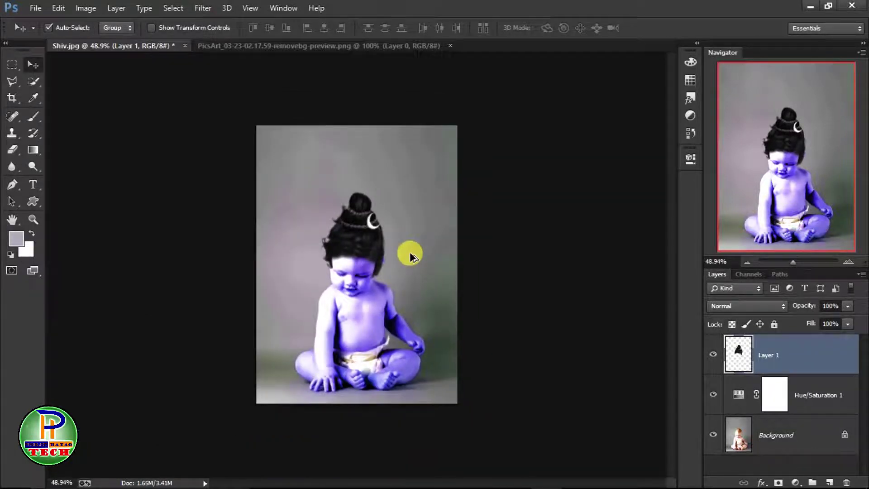
scroll(409, 251, up, 2)
Step: Bring the bead mala image in as Layer 2, shrunk to about 41% width over the chest
key(ctrl+o)
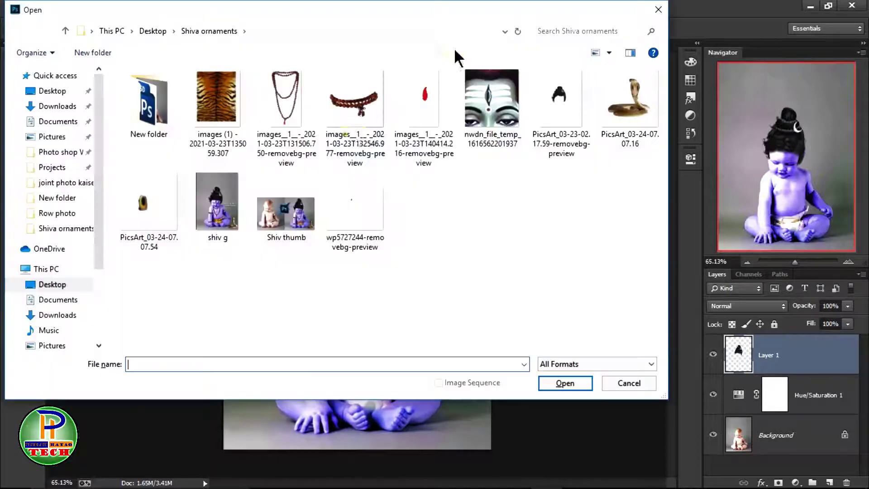
double_click(286, 97)
drag(339, 223, 400, 312)
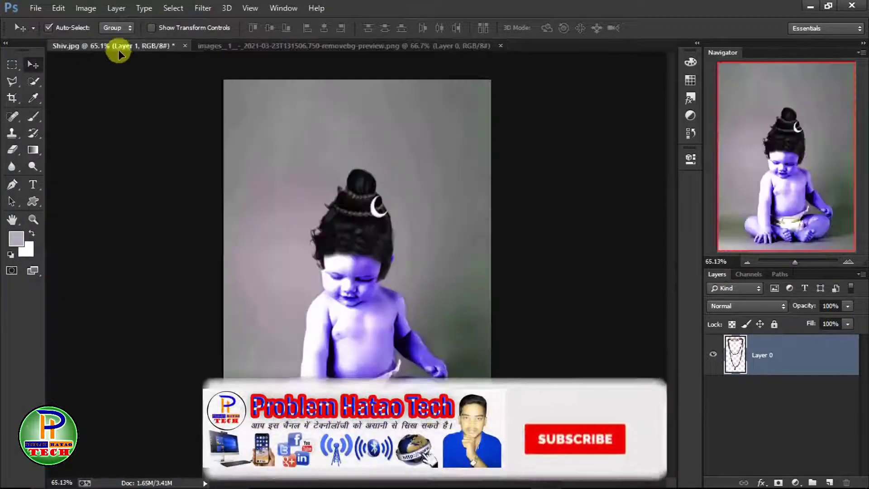
scroll(400, 311, up, 2)
key(ctrl+t)
drag(266, 304, 277, 248)
drag(401, 249, 380, 244)
drag(351, 299, 356, 311)
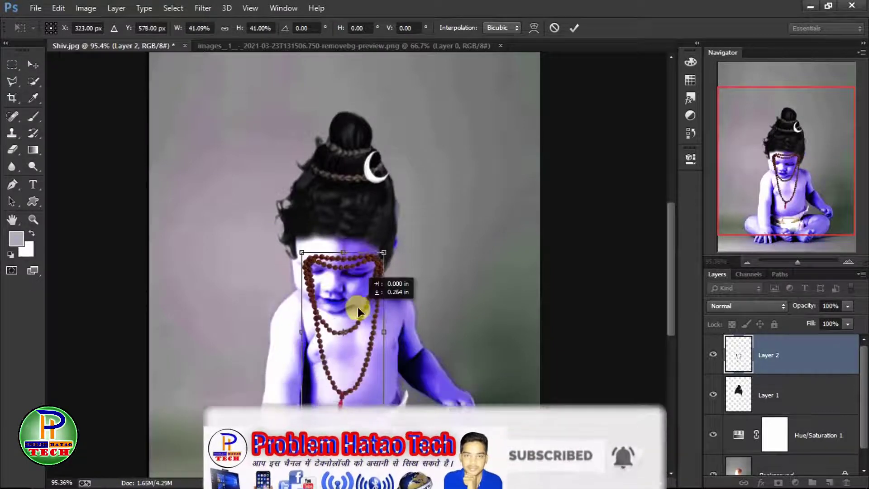
key(Return)
scroll(357, 307, up, 4)
Step: Erase the mala beads overlapping the forehead, temple and cheeks
click(12, 149)
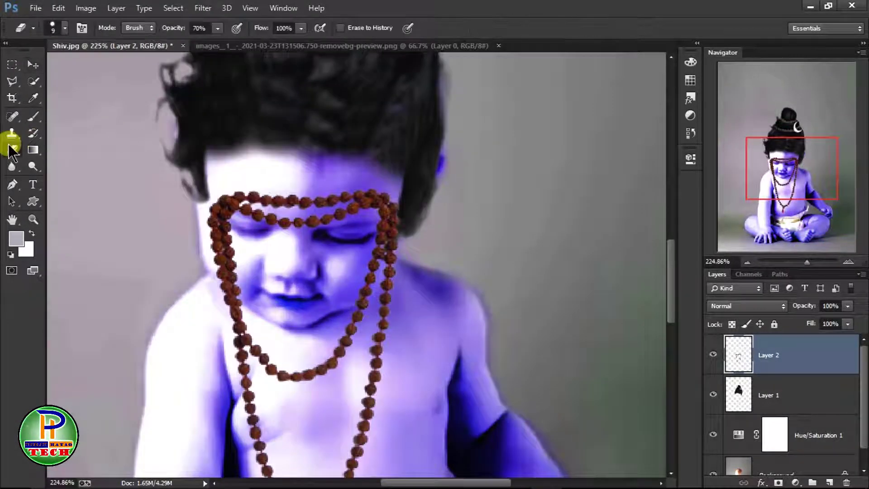
drag(202, 171, 263, 225)
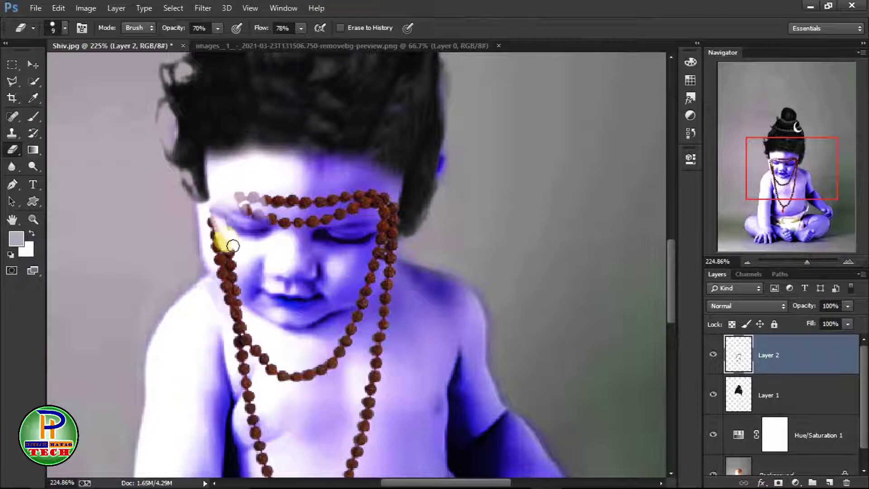
drag(285, 210, 378, 187)
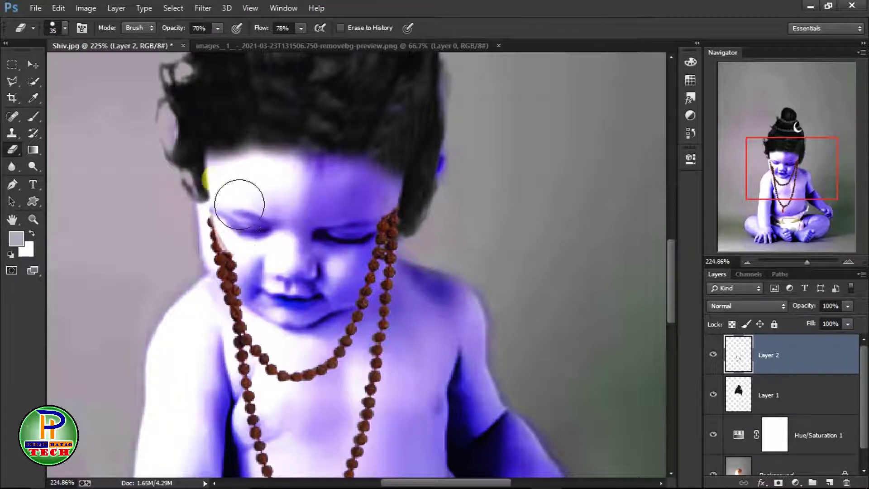
drag(252, 269, 222, 230)
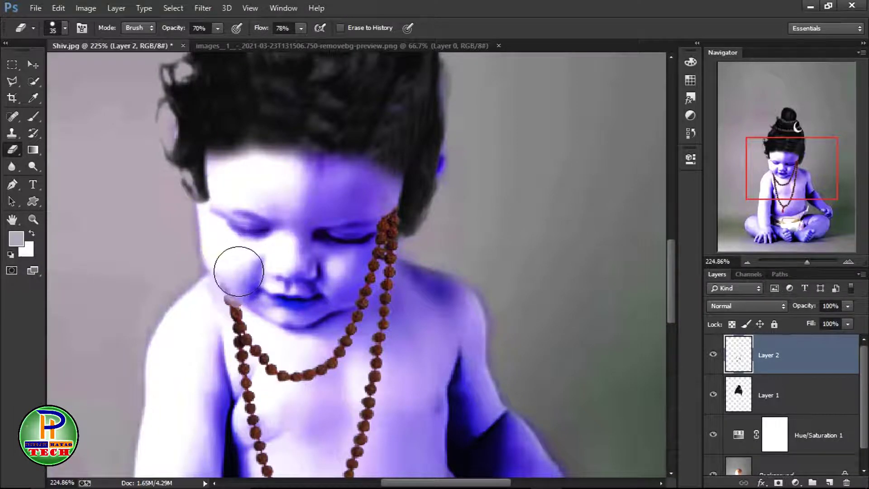
drag(376, 206, 359, 277)
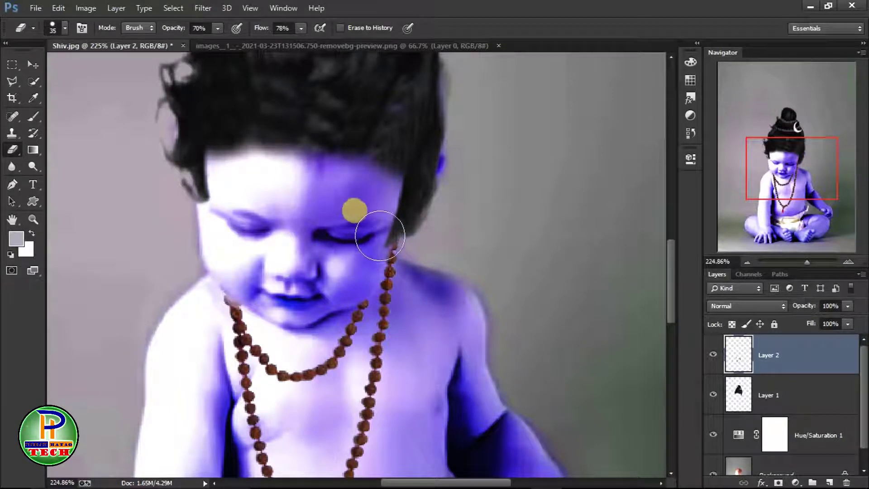
key(ctrl+0)
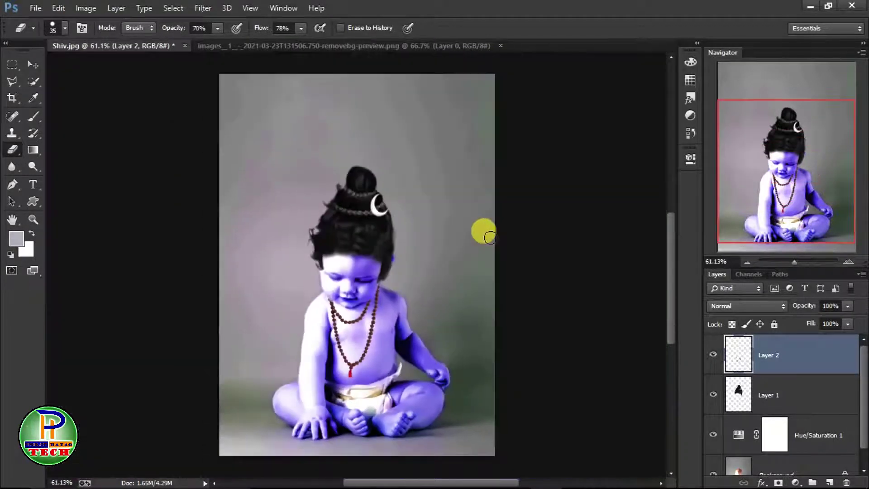
Step: Rotate the bead necklace layer slightly
click(32, 65)
key(ctrl+t)
drag(346, 145, 316, 240)
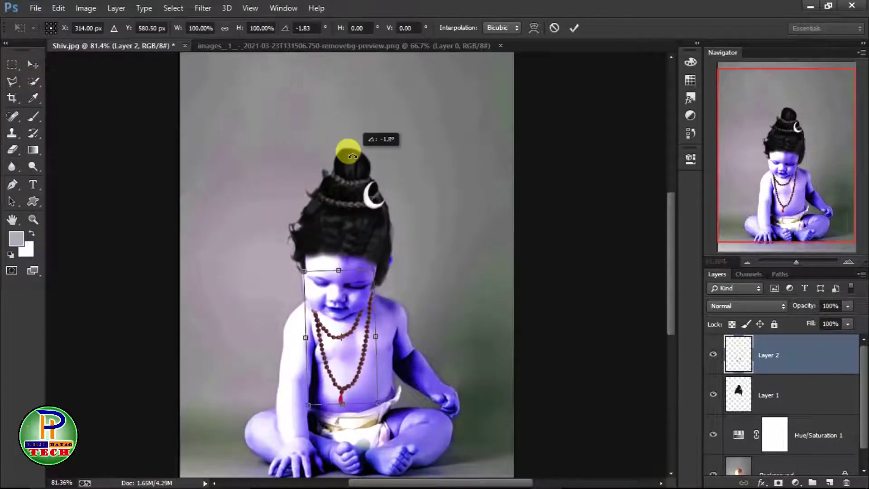
key(Return)
scroll(365, 277, up, 3)
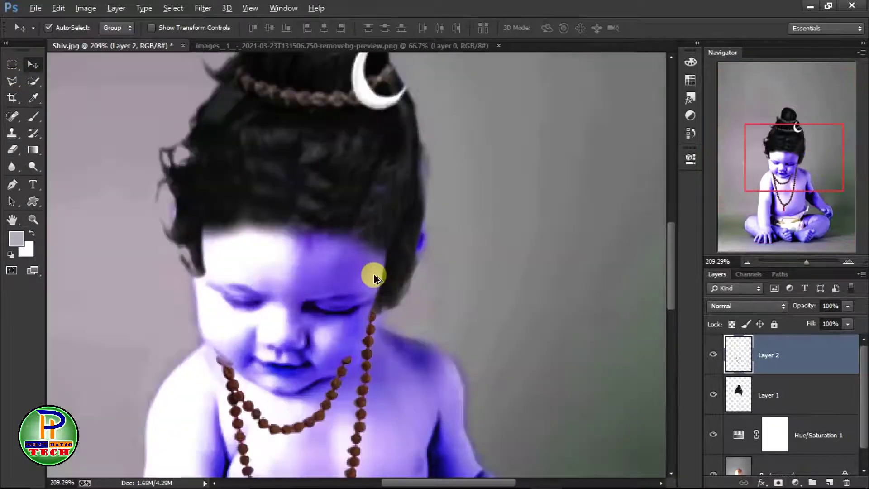
scroll(357, 263, up, 2)
Step: Erase the dark patch beside the child's eye and cheek
key(e)
drag(353, 185, 317, 248)
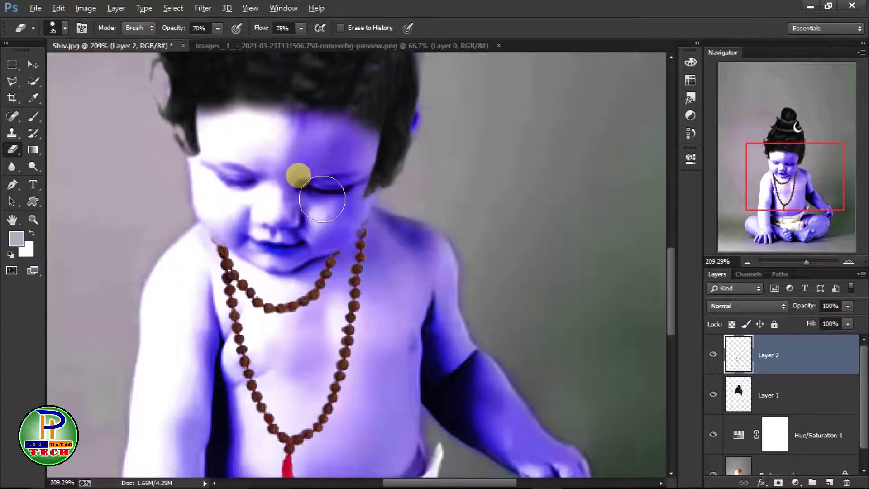
scroll(322, 199, down, 4)
click(33, 64)
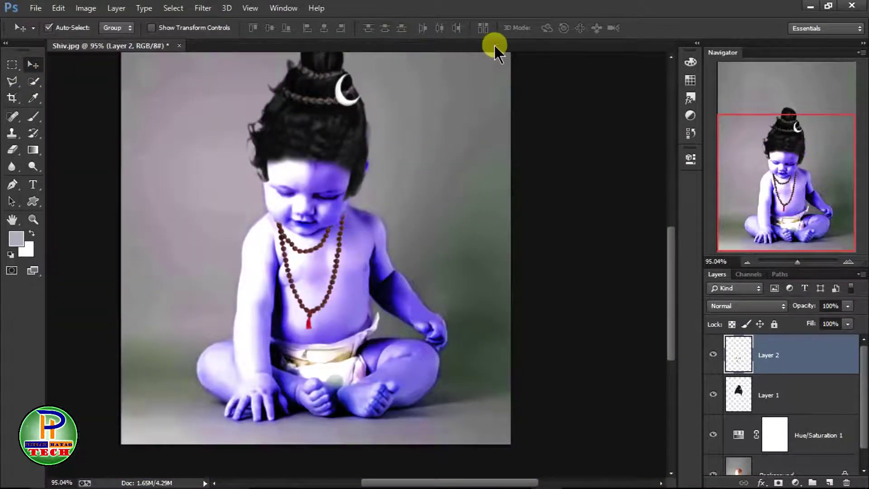
key(ctrl+o)
Step: Bring the tilak forehead-stripes image in, rotated and shrunk onto the forehead
double_click(359, 101)
mouse_move(388, 92)
mouse_down()
mouse_move(289, 208)
mouse_move(349, 162)
mouse_up()
scroll(349, 162, up, 4)
key(ctrl+t)
mouse_move(147, 127)
mouse_down()
mouse_move(152, 120)
mouse_move(180, 141)
mouse_up()
drag(287, 193, 248, 219)
double_click(268, 202)
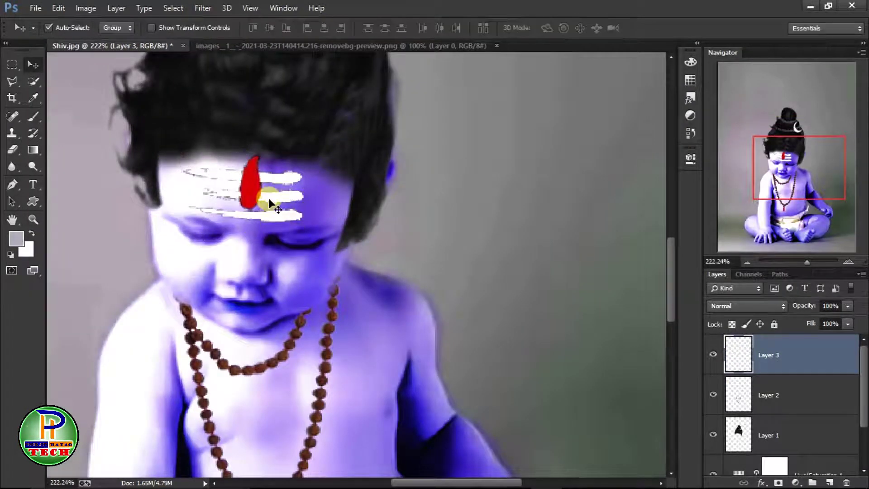
Step: Scale the forehead stripes down slightly more
key(ctrl+t)
drag(180, 156, 181, 158)
drag(302, 156, 253, 185)
double_click(251, 187)
scroll(239, 181, up, 5)
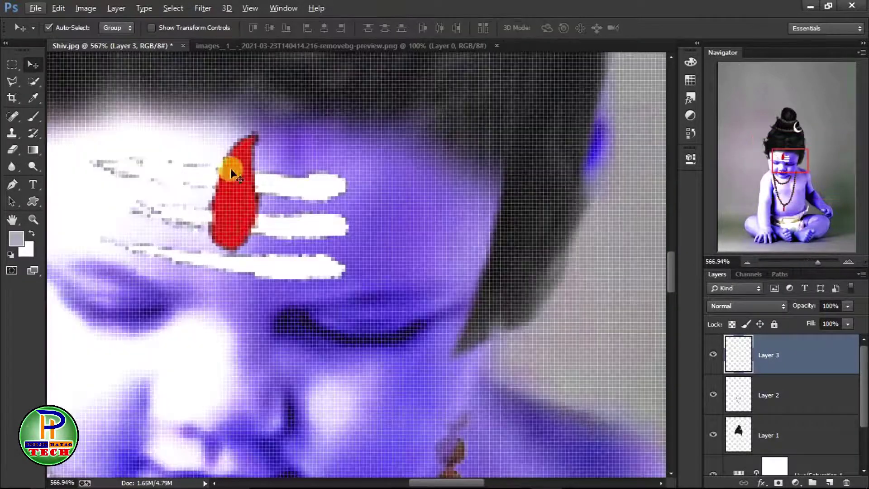
Step: Erase the red tilak mark from between the white stripes
key(e)
drag(233, 138, 241, 154)
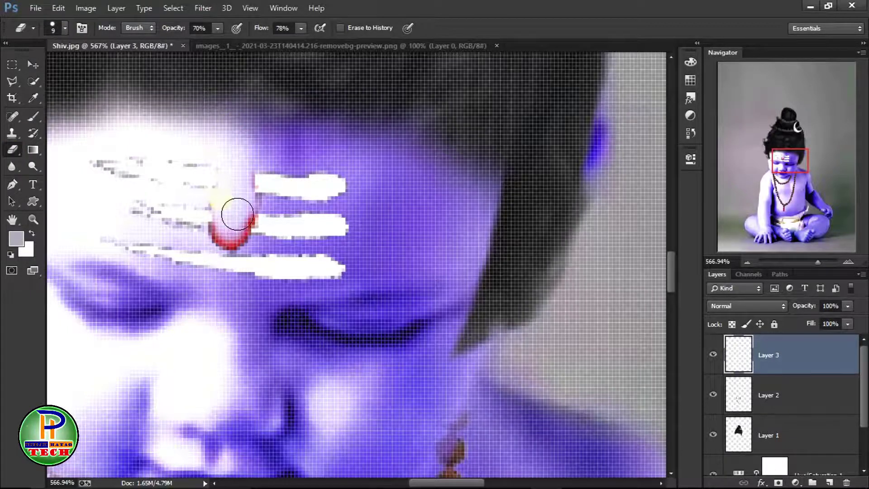
drag(225, 233, 232, 229)
scroll(266, 180, down, 2)
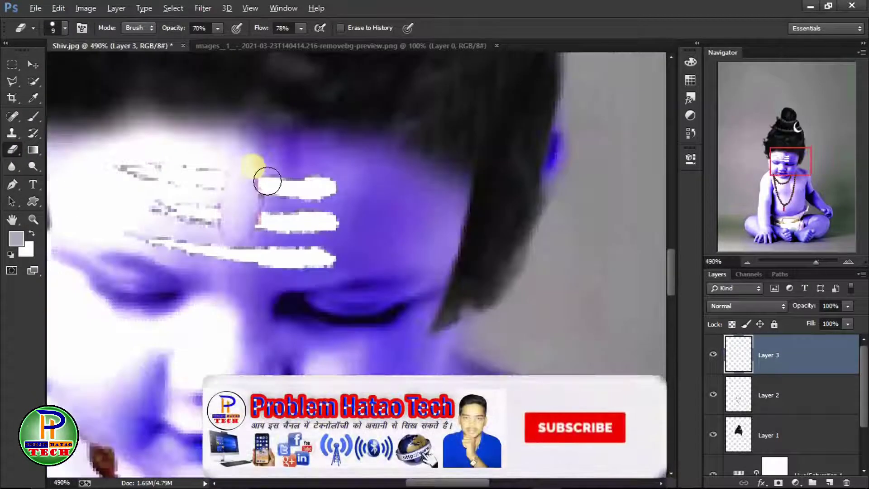
scroll(269, 182, down, 3)
key(v)
Step: Bring the Shiva face image in as Layer 4 and erase it down the forehead and nose
key(ctrl+o)
click(506, 102)
double_click(505, 102)
drag(363, 219, 275, 233)
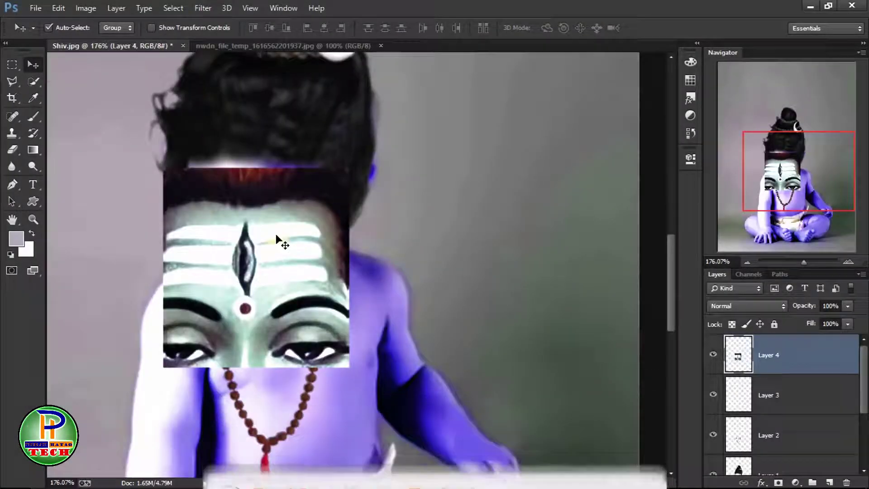
key(e)
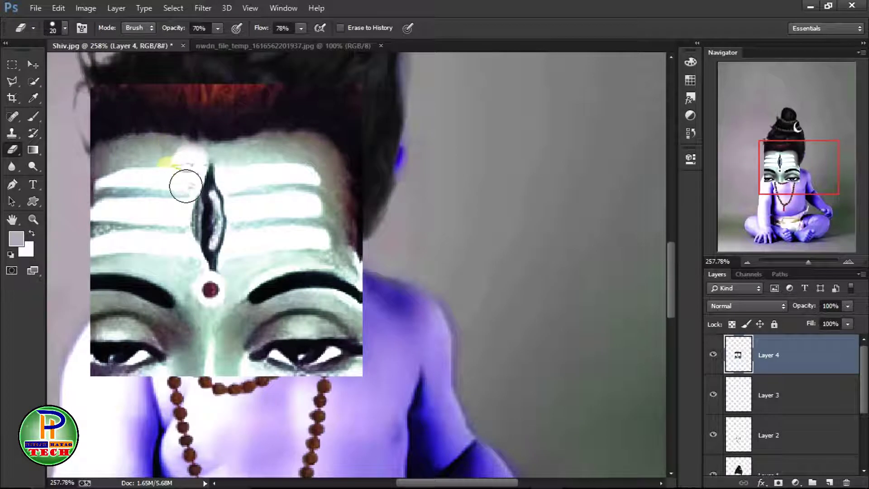
mouse_move(176, 217)
mouse_down()
mouse_move(159, 300)
mouse_move(209, 291)
mouse_move(232, 257)
mouse_move(241, 216)
mouse_up()
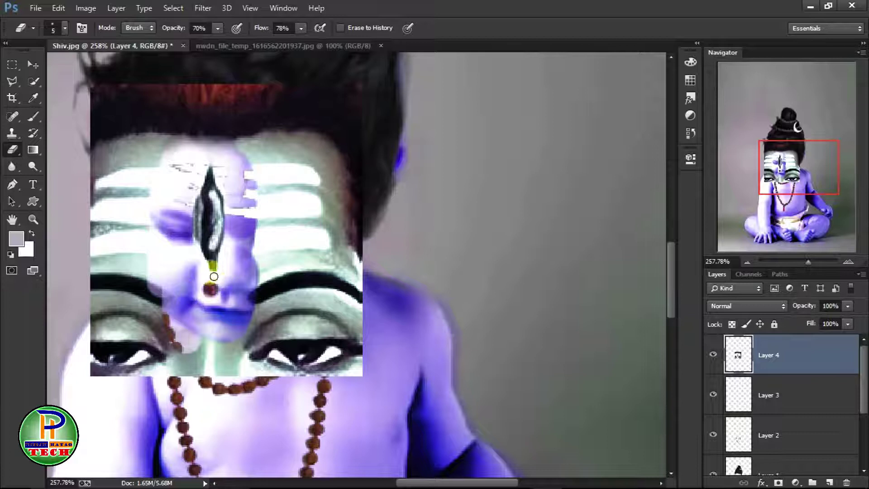
Step: Delete a feathered rectangular area of the Layer 4 face overlay
click(12, 68)
drag(68, 77, 407, 151)
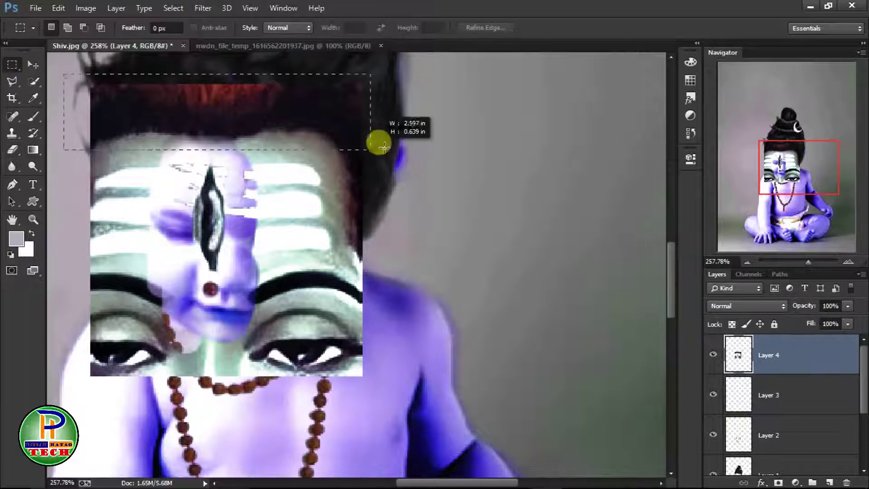
mouse_move(235, 110)
mouse_down()
mouse_move(333, 365)
mouse_move(412, 422)
mouse_up()
right_click(312, 235)
click(353, 257)
key(Return)
drag(68, 127, 189, 390)
key(Delete)
Step: Delete the remaining leftover patches of the overlay, leaving only the third eye
right_click(200, 184)
click(233, 194)
drag(157, 312, 297, 413)
key(Delete)
right_click(223, 184)
click(250, 186)
mouse_move(227, 160)
mouse_down()
mouse_move(246, 178)
mouse_move(258, 301)
mouse_up()
mouse_move(178, 146)
mouse_down()
mouse_move(179, 196)
mouse_move(224, 141)
mouse_move(257, 144)
mouse_up()
right_click(225, 151)
click(245, 155)
click(33, 64)
Step: Shrink and move the third eye onto the forehead stripes
key(ctrl+t)
mouse_move(238, 190)
mouse_down()
mouse_move(243, 180)
mouse_move(281, 174)
mouse_up()
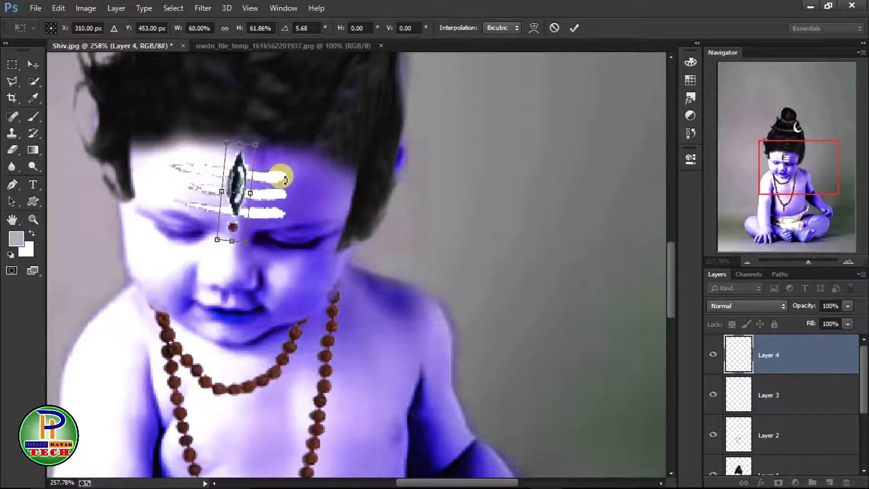
key(Return)
key(ctrl+0)
Step: Give the third-eye layer a Drop Shadow layer style
key(alt+l)
key(y)
mouse_move(133, 89)
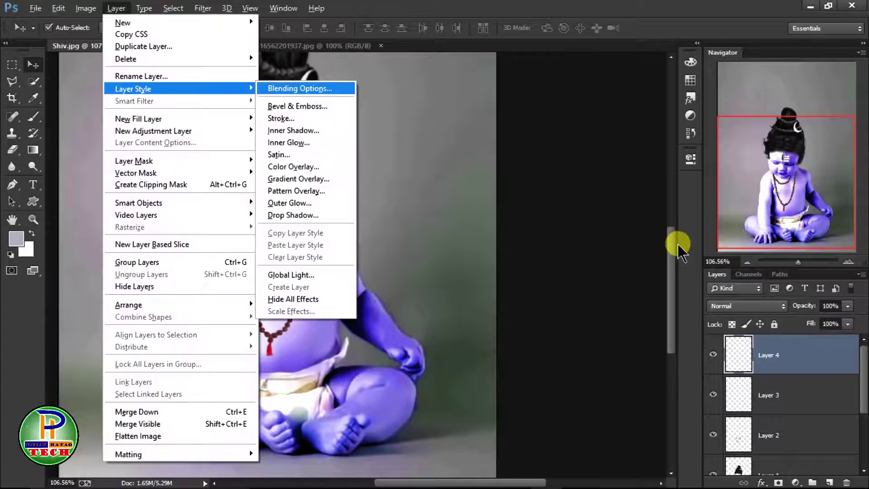
click(317, 217)
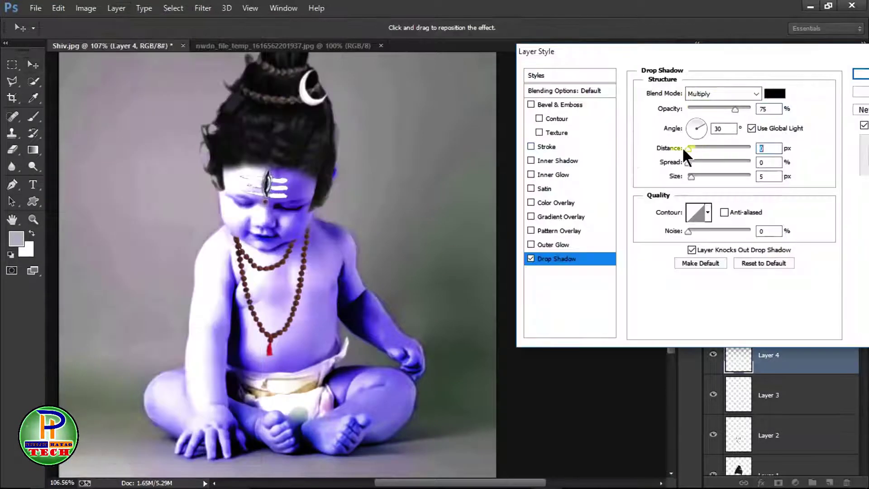
click(859, 79)
key(ctrl+0)
Step: Check the hair layer's transform without changes, then reselect the third-eye layer
click(312, 199)
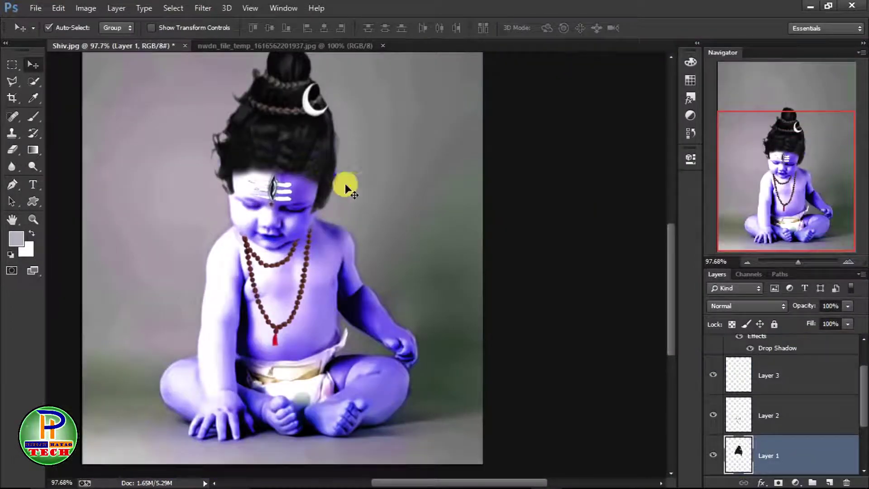
key(ctrl+t)
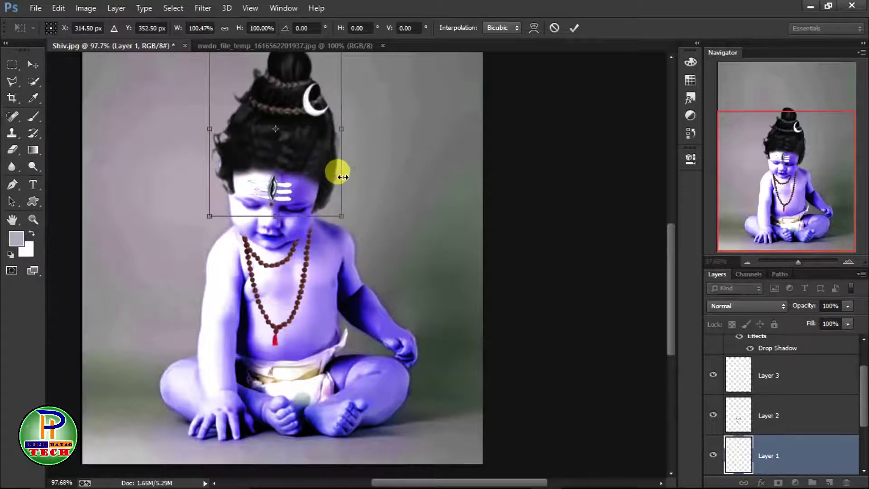
key(Return)
click(348, 233)
scroll(348, 233, down, 1)
Step: Bring the bead necklace image into the baby photo, shrunk and rotated onto the upper arm
key(ctrl+o)
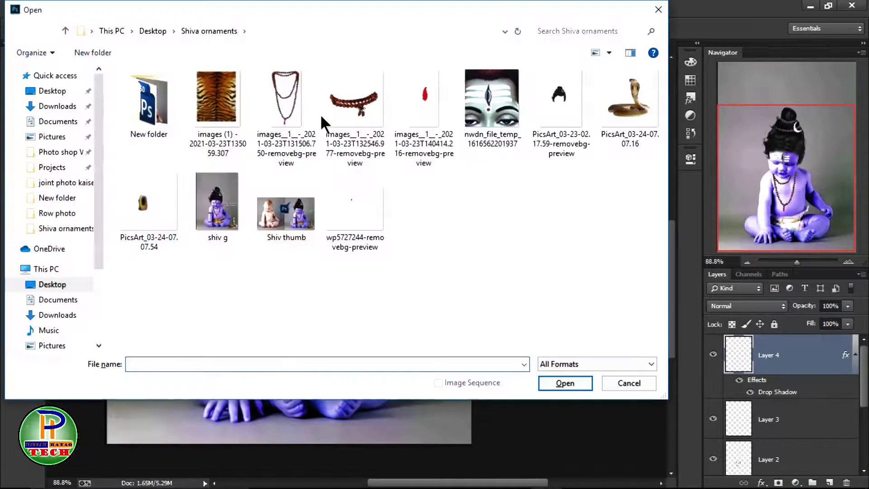
double_click(319, 113)
drag(337, 278, 254, 249)
key(ctrl+t)
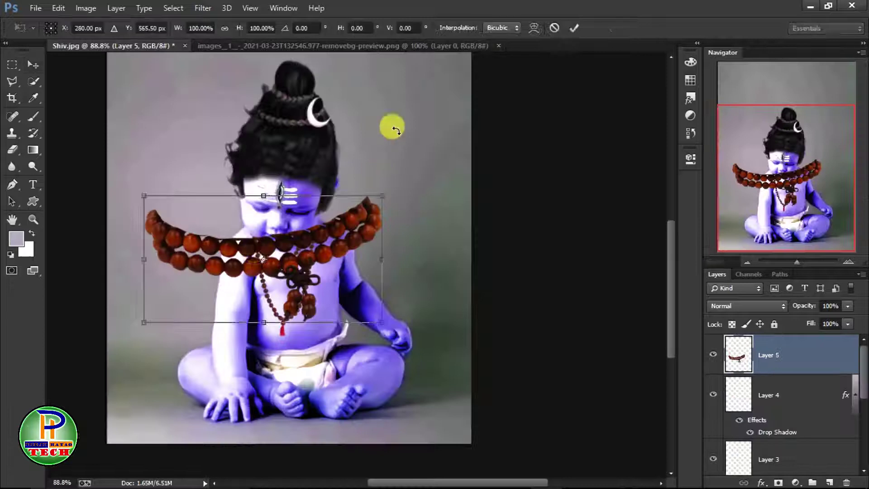
mouse_move(150, 175)
mouse_down()
mouse_move(252, 271)
mouse_move(247, 277)
mouse_up()
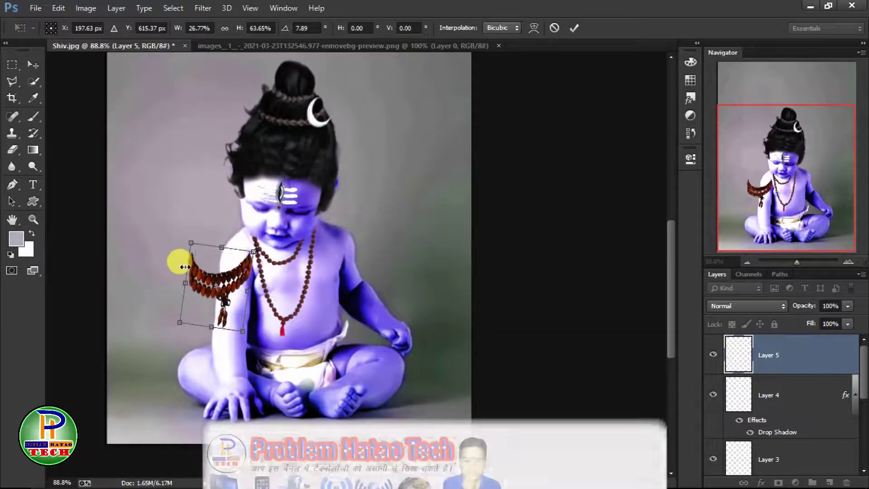
scroll(178, 258, up, 2)
scroll(179, 258, up, 1)
mouse_move(155, 398)
mouse_down()
mouse_move(202, 374)
mouse_move(120, 345)
mouse_move(161, 355)
mouse_up()
key(Return)
Step: Try warping the armband to bend around the arm, then cancel the warp
key(ctrl+t)
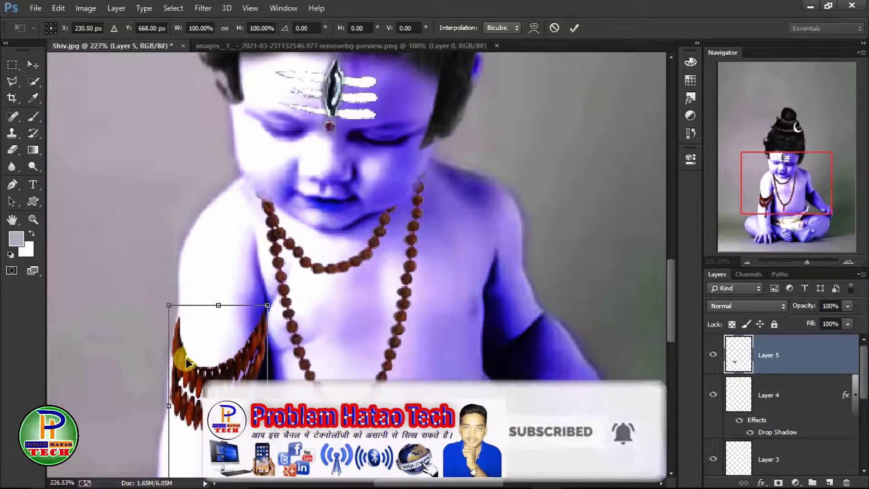
right_click(183, 146)
click(224, 244)
drag(213, 391, 194, 334)
drag(266, 326, 236, 367)
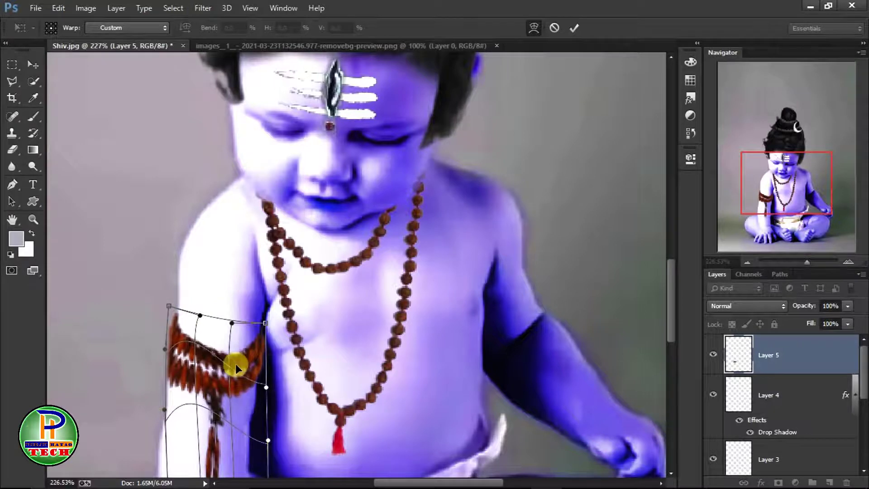
scroll(248, 345, down, 2)
scroll(232, 358, down, 3)
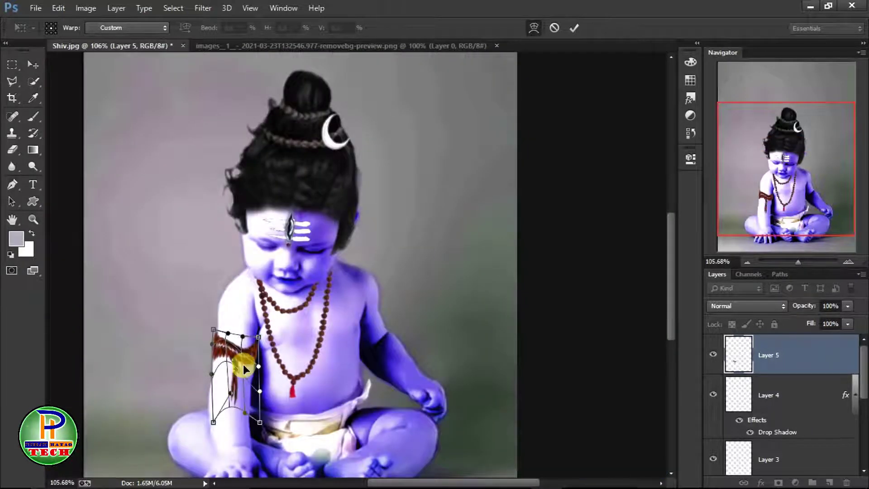
key(Escape)
Step: Shrink the mala to armband size on the upper arm and warp its beads to curve around it
key(ctrl+t)
drag(415, 229, 310, 283)
mouse_move(272, 305)
mouse_down()
mouse_move(279, 346)
mouse_move(253, 342)
mouse_up()
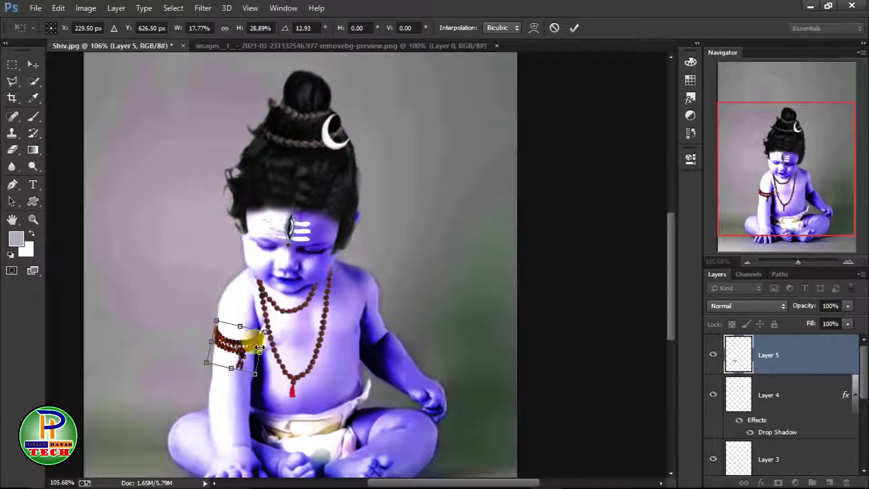
right_click(253, 343)
click(297, 257)
scroll(263, 290, up, 3)
scroll(226, 262, up, 2)
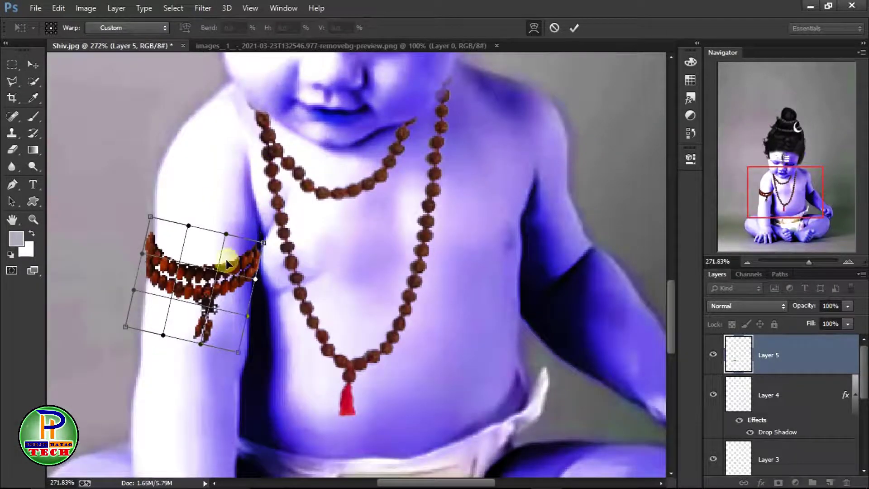
drag(183, 270, 246, 268)
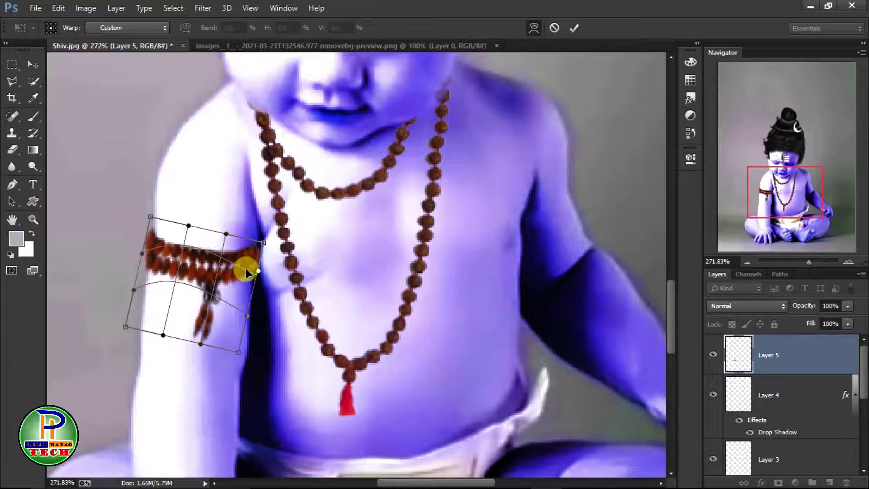
drag(200, 246, 198, 267)
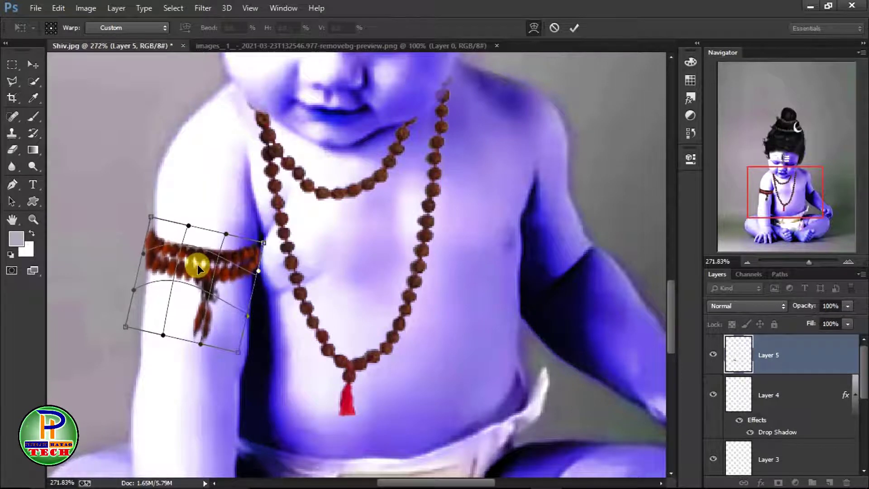
key(Return)
scroll(239, 295, down, 5)
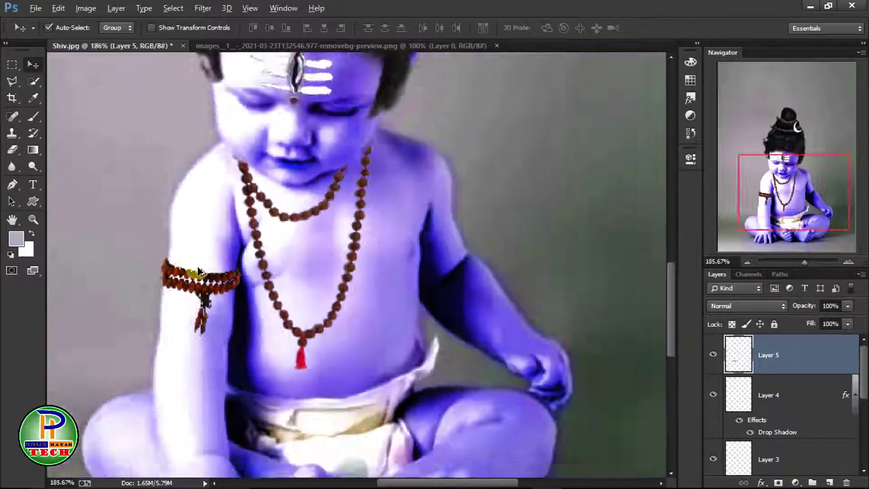
Step: Duplicate the armband and rotate and narrow the copy to fit the wrist
drag(195, 362, 196, 361)
scroll(195, 362, up, 3)
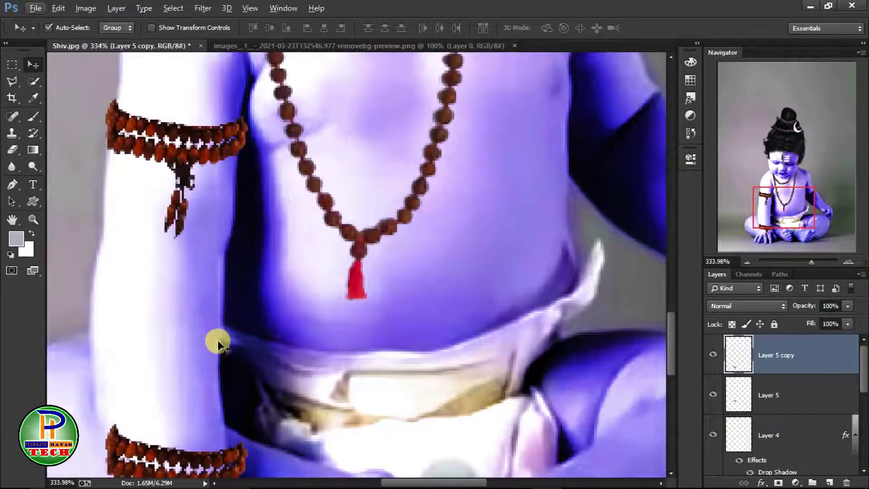
scroll(213, 340, up, 3)
key(ctrl+t)
mouse_move(316, 161)
mouse_down()
mouse_move(275, 215)
mouse_move(256, 200)
mouse_up()
drag(147, 187, 145, 165)
key(Return)
Step: Erase the wrist band's dangling beads and give it and Layer 5 drop shadows
click(13, 149)
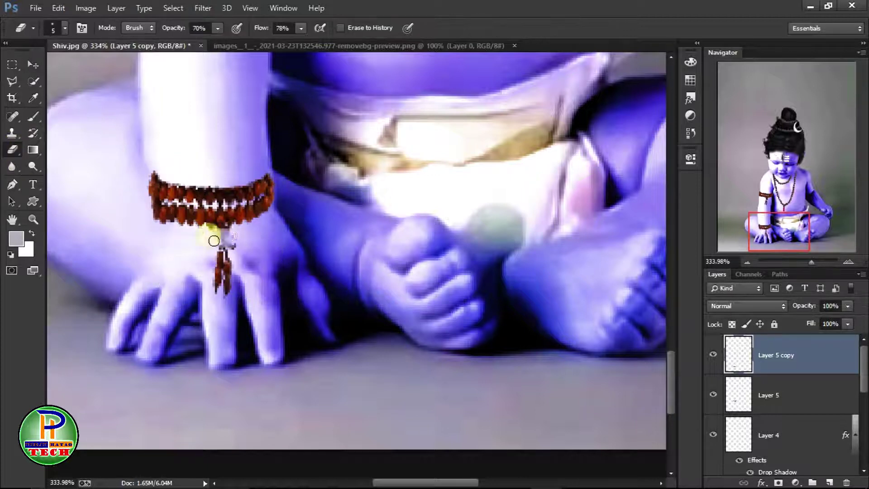
click(33, 65)
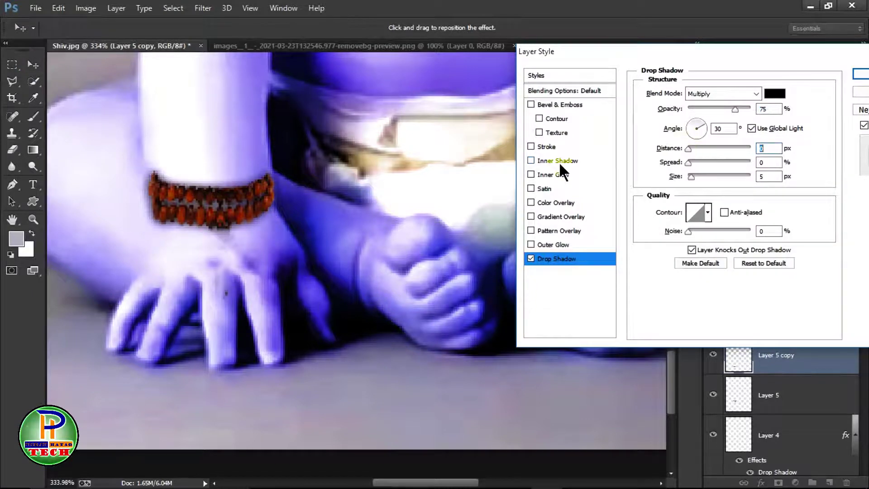
key(Return)
scroll(452, 136, up, 1)
scroll(395, 116, up, 4)
click(232, 179)
click(116, 8)
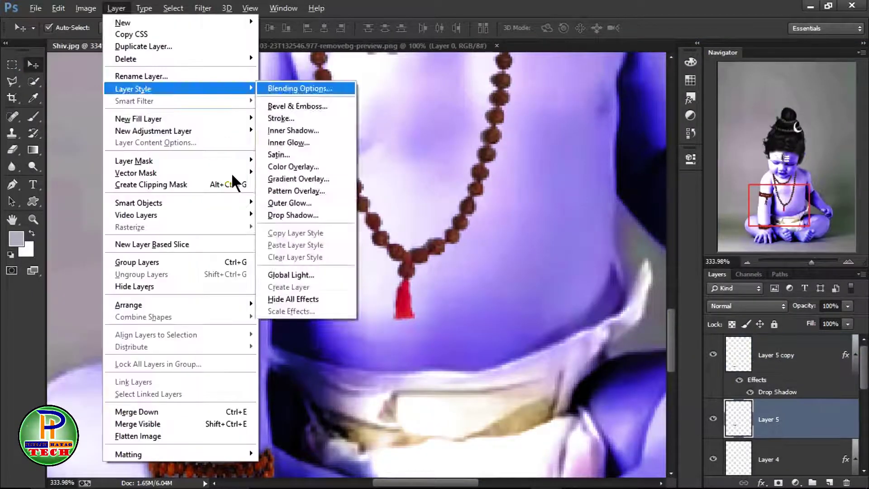
click(291, 156)
click(838, 88)
Step: Fit the whole child in view and place another armband copy on the other upper arm
key(ctrl+0)
scroll(458, 221, up, 2)
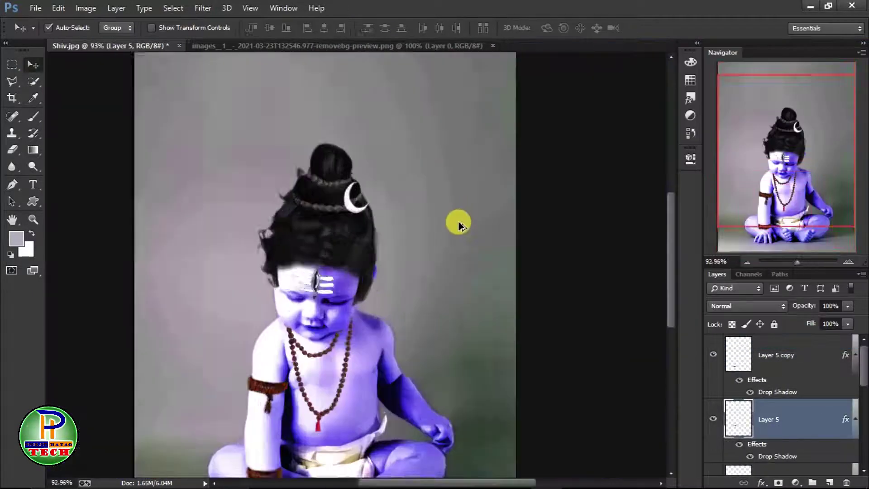
scroll(407, 297, up, 3)
scroll(272, 339, down, 3)
drag(136, 389, 357, 224)
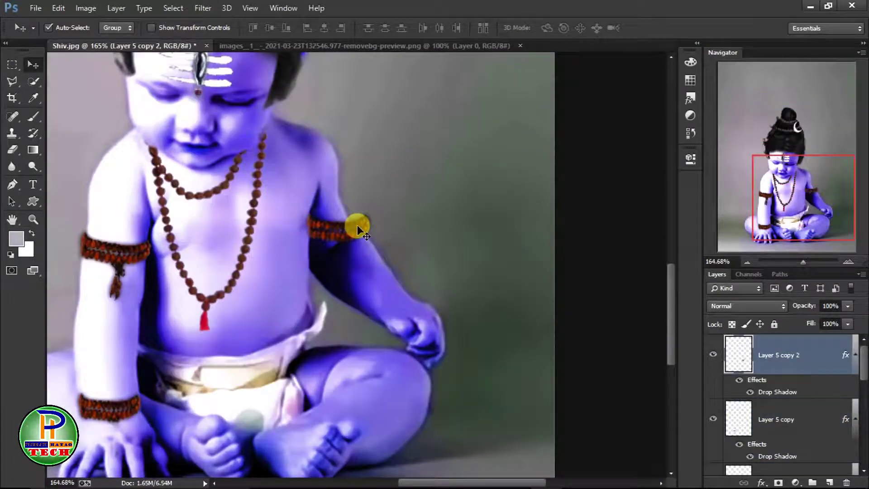
Step: Rotate and position the Layer 5 copy 2 armlet on the right upper arm
key(ctrl+alt+t)
mouse_move(401, 136)
mouse_down()
mouse_move(343, 232)
mouse_move(349, 202)
mouse_move(350, 211)
mouse_up()
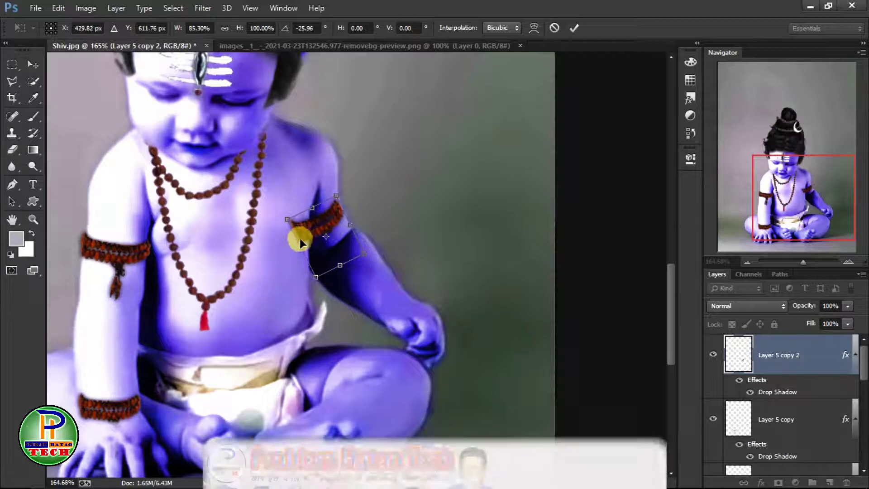
key(Return)
scroll(364, 201, up, 3)
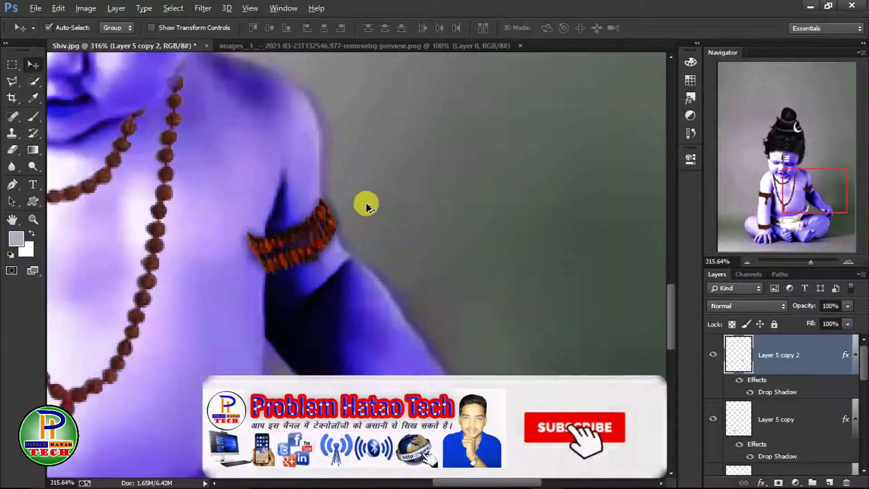
Step: Erase the hidden part of the armlet around the upper arm
click(12, 149)
scroll(351, 230, down, 2)
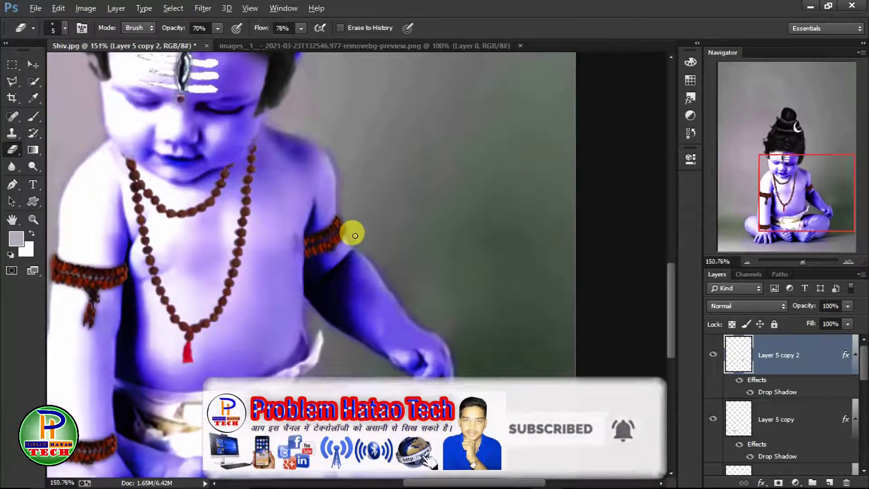
scroll(398, 301, down, 2)
scroll(387, 352, up, 2)
scroll(389, 316, down, 2)
scroll(371, 294, down, 1)
scroll(296, 176, up, 2)
scroll(301, 199, up, 1)
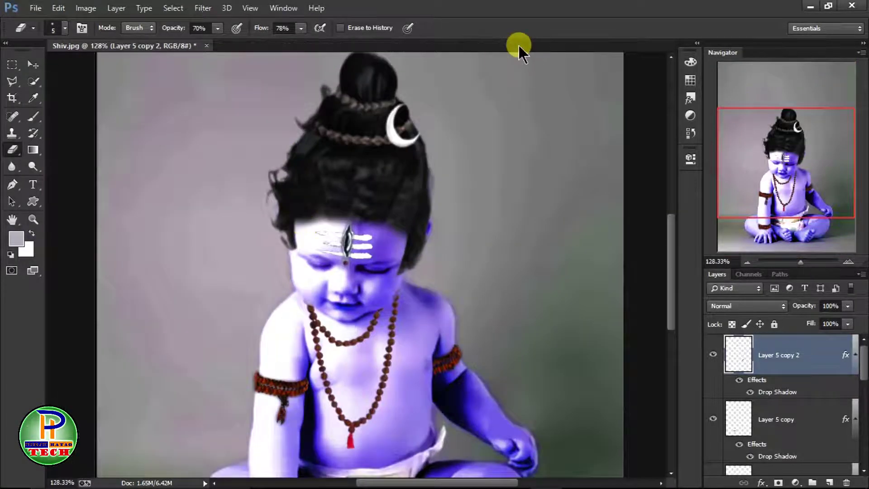
Step: Open the earring image PicsArt_03-24-07.07.54.png and bring it into Shiv.jpg as a layer
double_click(518, 44)
double_click(153, 208)
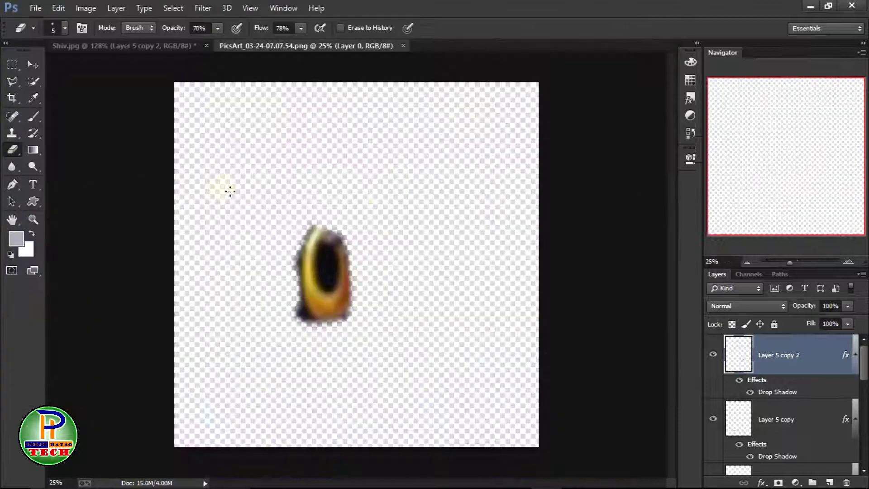
key(v)
drag(282, 199, 319, 272)
Step: Scale the earring down to about 9% and place it at the child's ear
key(ctrl+t)
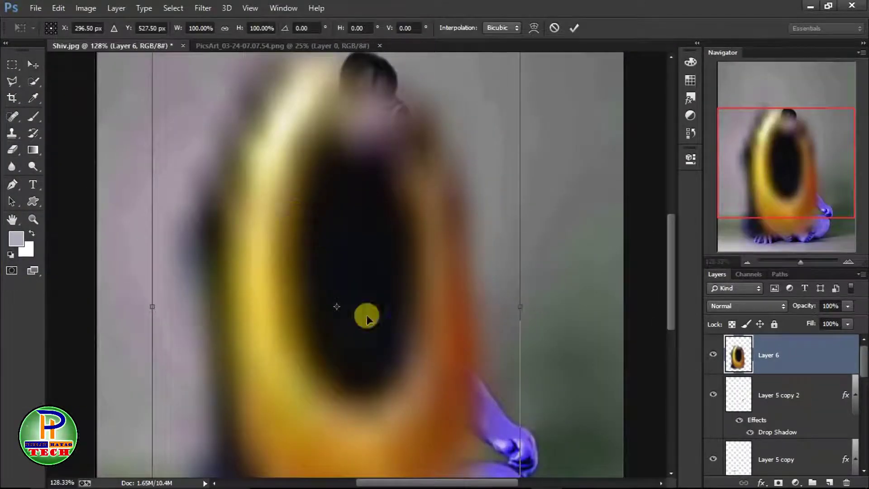
scroll(367, 319, down, 5)
drag(316, 180, 330, 238)
scroll(329, 239, up, 5)
drag(310, 289, 271, 258)
drag(213, 213, 237, 256)
scroll(283, 256, up, 3)
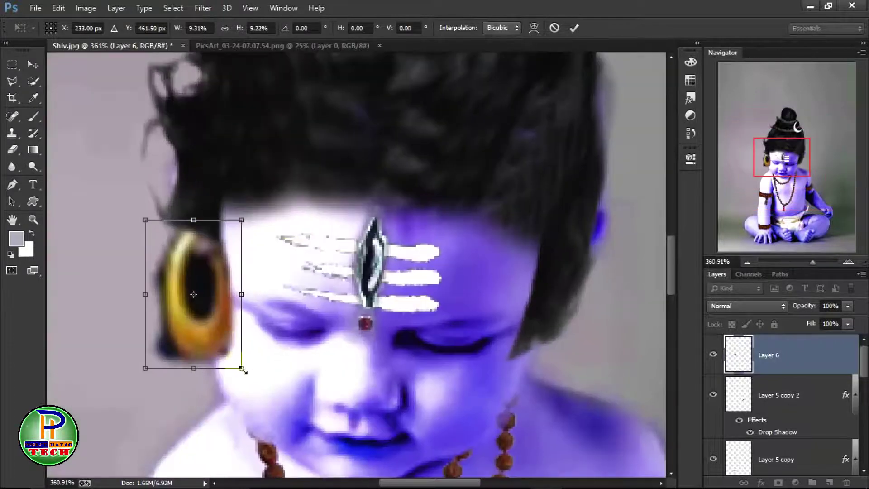
drag(243, 368, 206, 317)
key(Return)
Step: Trim the earring with the eraser and place a copy on the other ear
key(e)
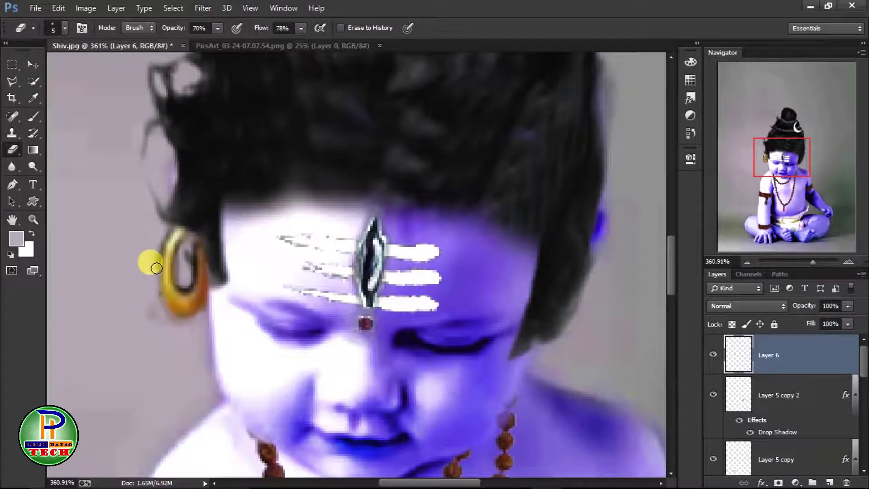
scroll(162, 288, down, 3)
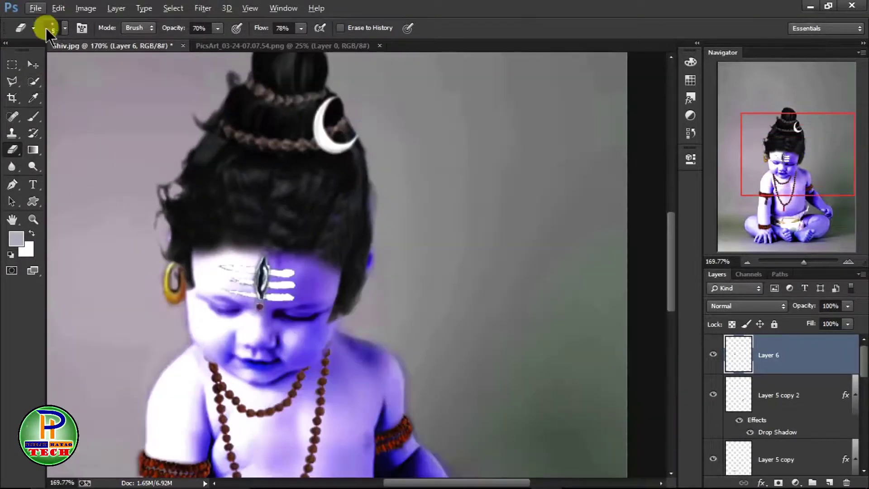
key(v)
mouse_move(168, 292)
mouse_down()
mouse_move(368, 305)
mouse_move(340, 302)
mouse_move(355, 304)
mouse_up()
key(ctrl+t)
key(Return)
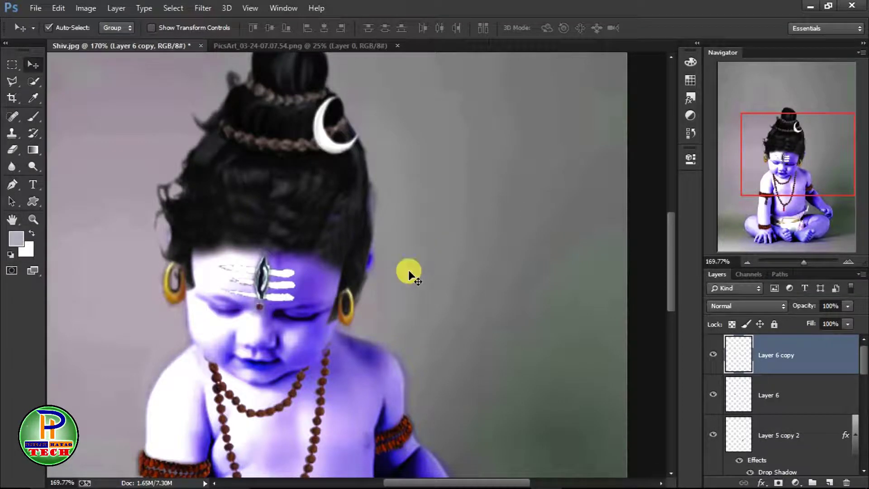
key(ctrl+0)
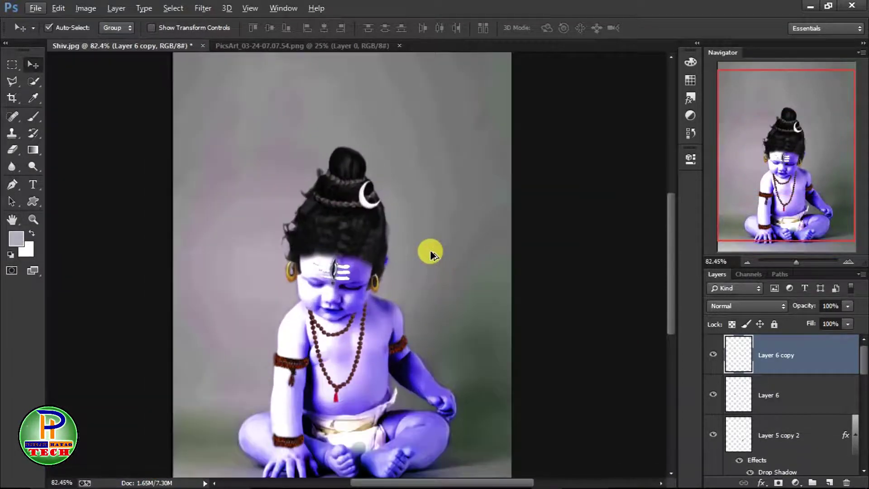
Step: Bring in the cobra image, shrink it, and place it at the bottom right beside the child
key(ctrl+o)
double_click(637, 99)
mouse_move(549, 171)
mouse_down()
mouse_move(112, 43)
mouse_move(343, 290)
mouse_up()
key(ctrl+t)
drag(82, 107, 207, 219)
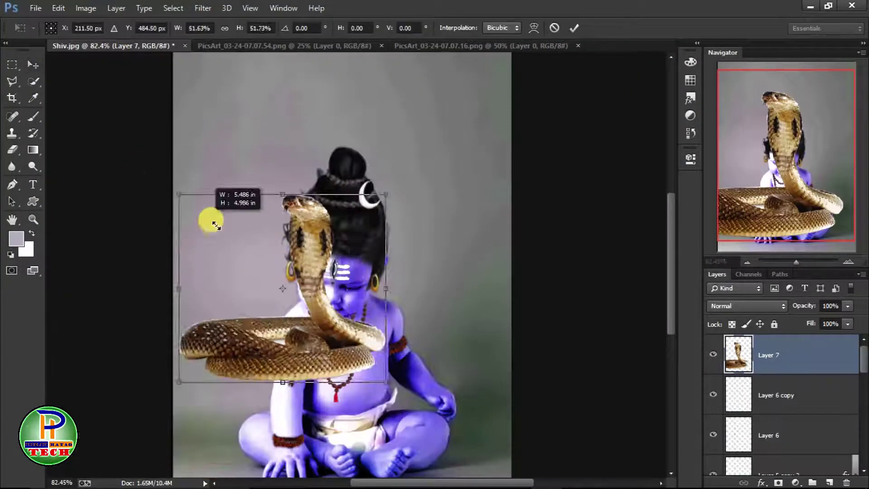
drag(418, 384, 476, 416)
key(Return)
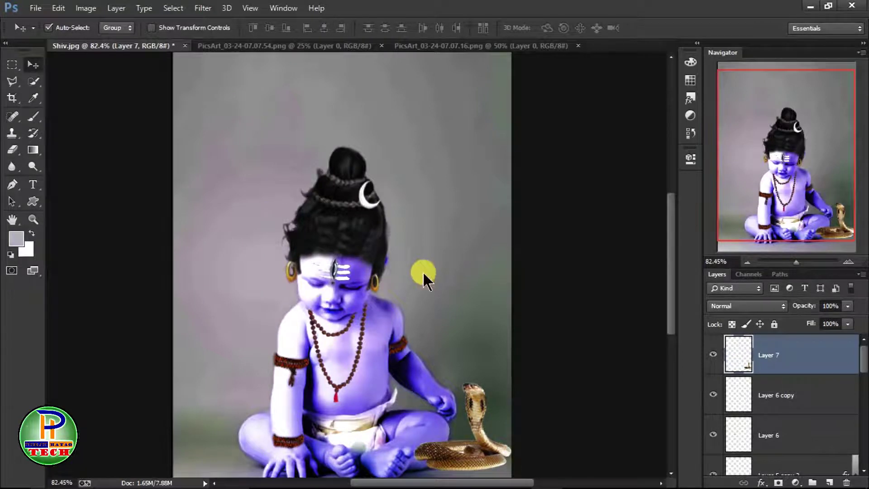
key(ctrl+o)
Step: Open the tiger-skin image and drag it onto the Shiv.jpg canvas
double_click(228, 114)
mouse_move(387, 240)
mouse_down()
mouse_move(251, 213)
mouse_move(400, 198)
mouse_up()
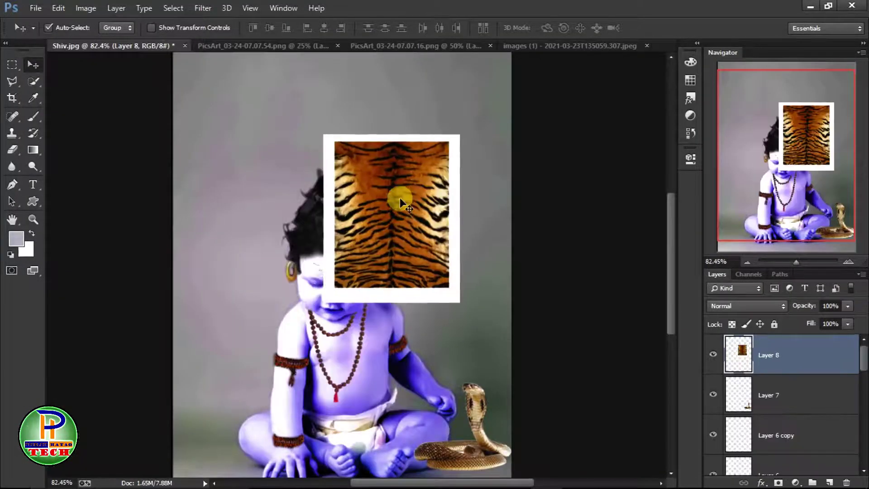
scroll(403, 253, up, 5)
scroll(414, 310, down, 3)
Step: Switch between Quick Selection and Clone Stamp tools on Layer 2 and the Background layer
click(33, 81)
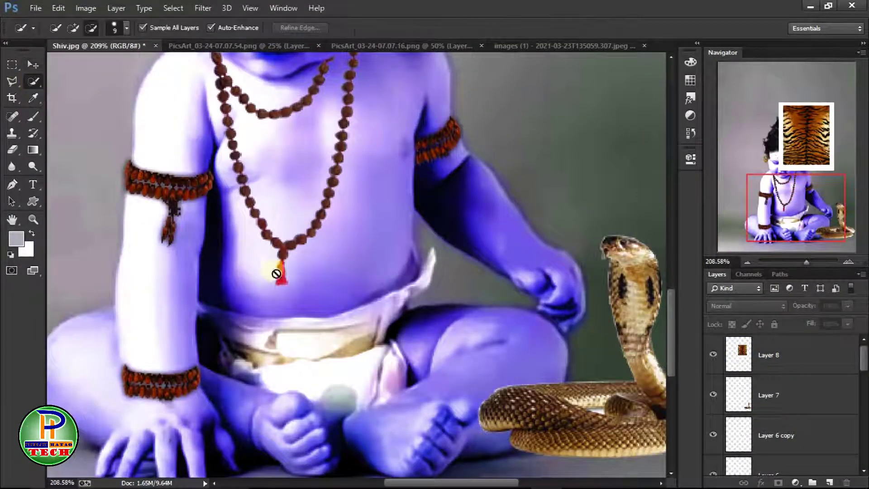
ctrl+click(237, 337)
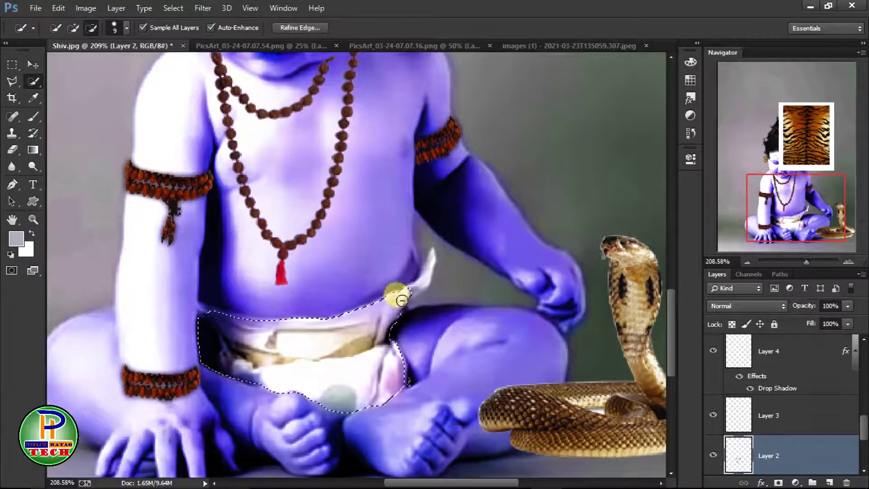
click(12, 133)
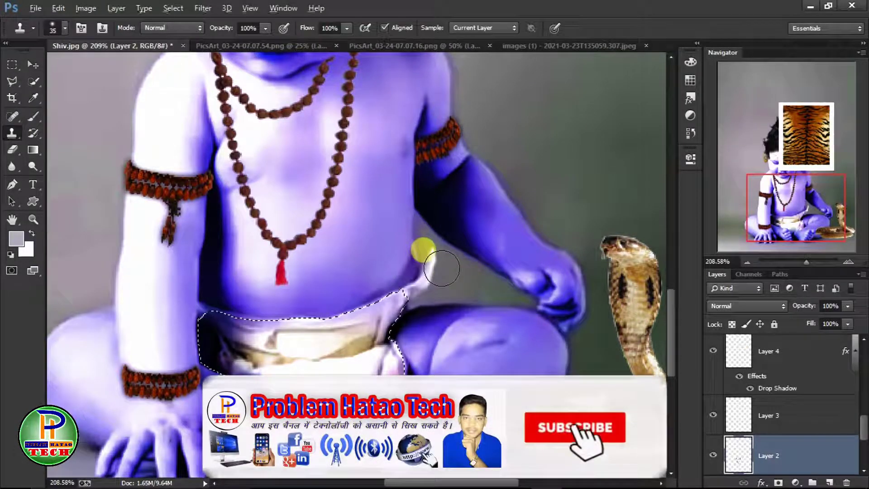
ctrl+click(421, 245)
click(33, 81)
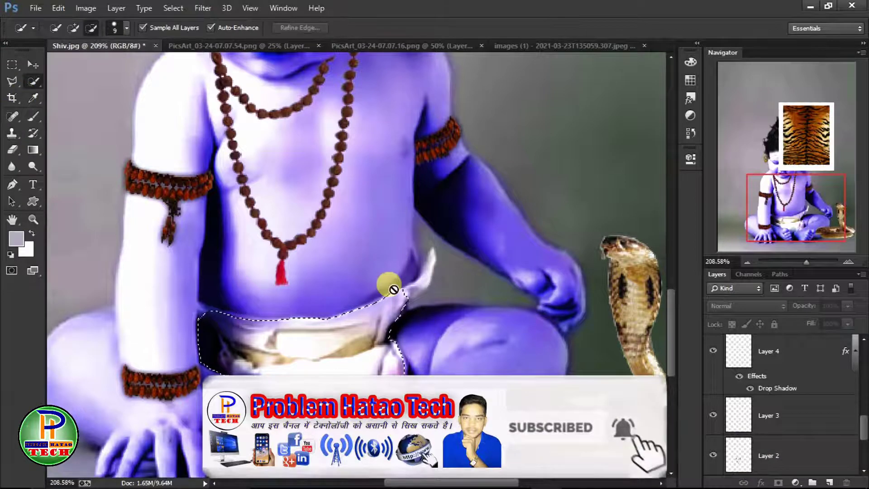
scroll(359, 278, down, 2)
scroll(794, 457, down, 3)
click(794, 457)
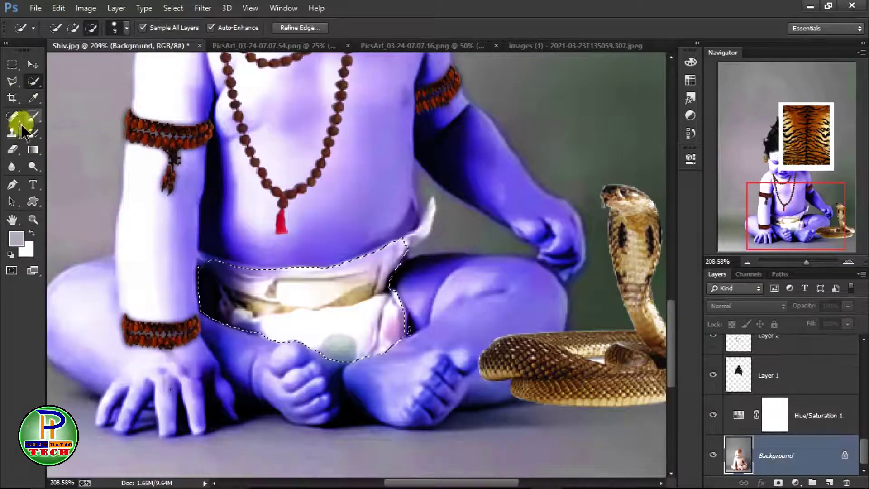
click(12, 132)
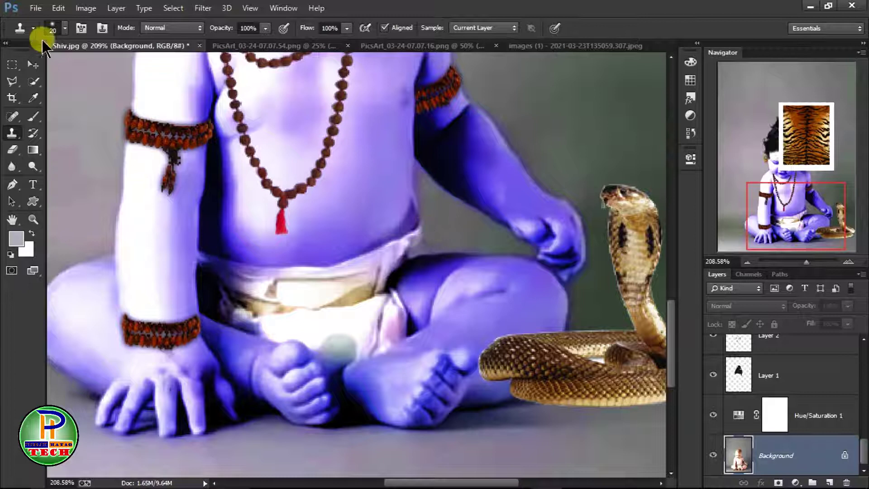
Step: Refine the diaper selection at the waist, feather it, and copy it to a new layer
key(w)
drag(388, 323, 415, 237)
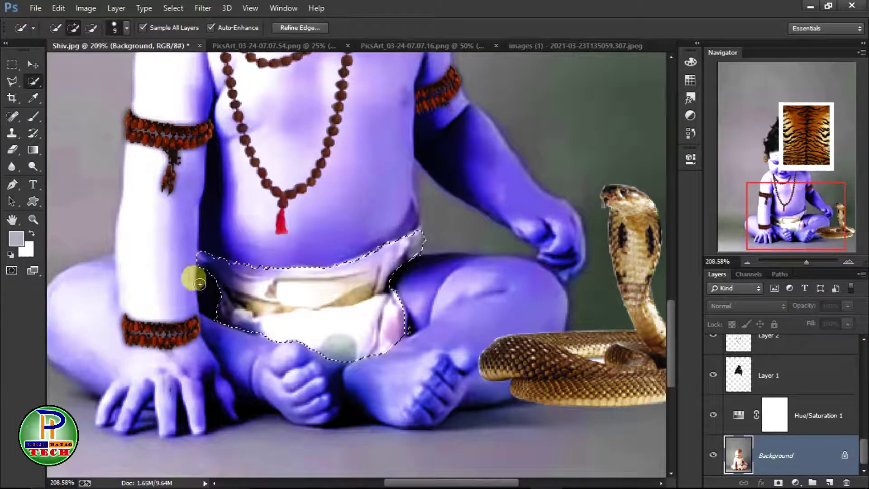
right_click(351, 273)
click(389, 45)
click(495, 160)
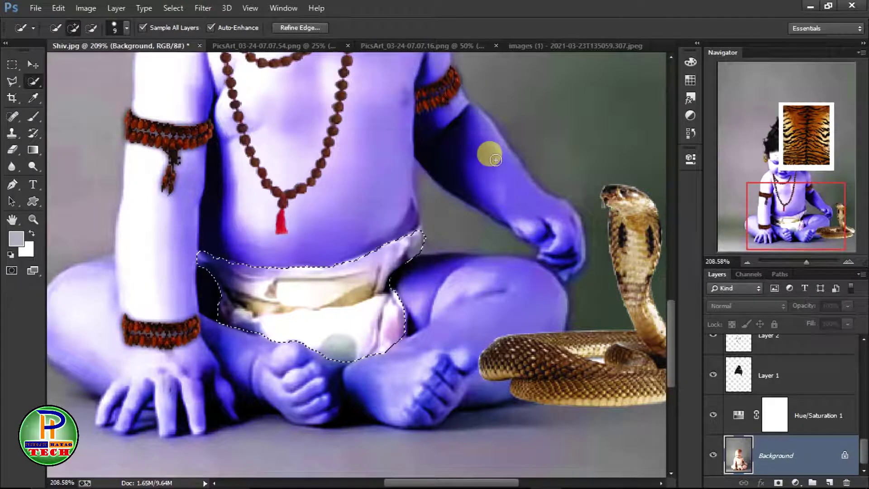
right_click(335, 313)
click(365, 84)
click(498, 162)
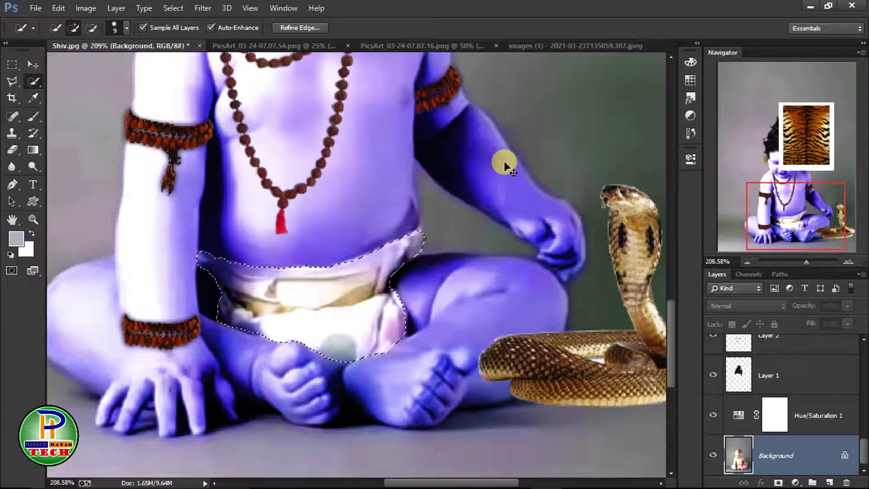
key(ctrl+j)
Step: Move the tiger-skin layer down over the baby's belly
click(33, 64)
drag(421, 99, 349, 324)
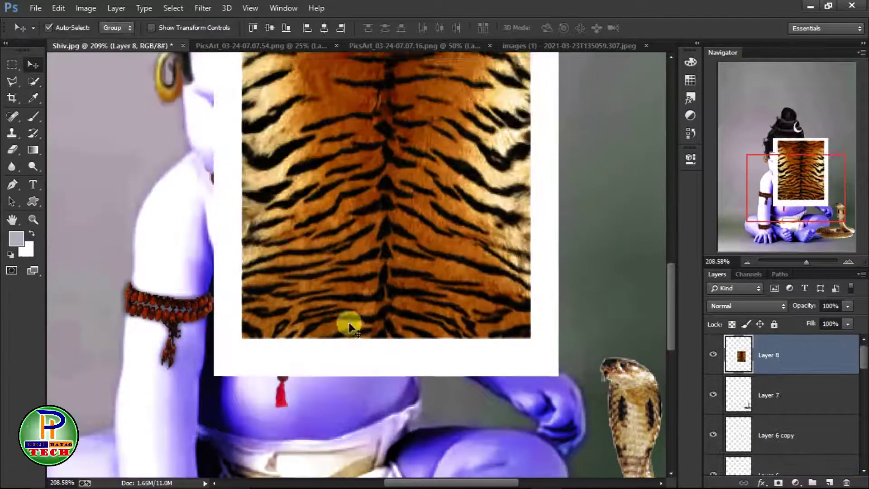
scroll(388, 142, down, 3)
drag(388, 142, 320, 359)
scroll(783, 398, down, 5)
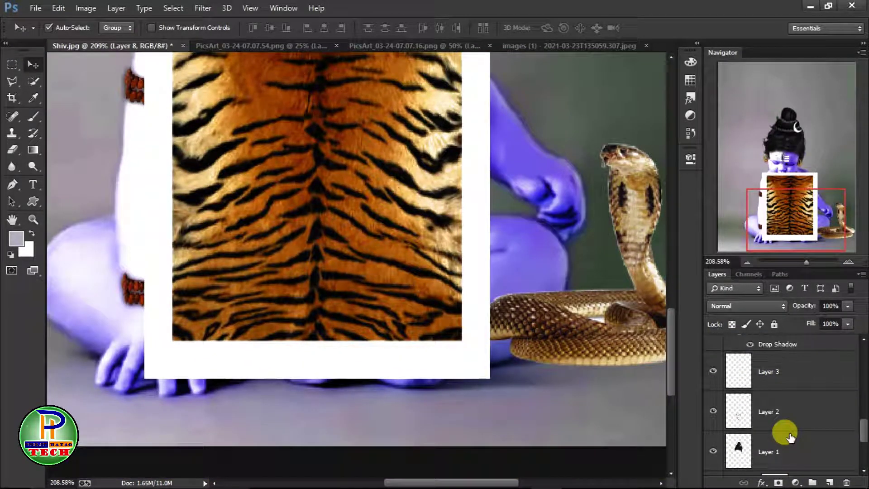
scroll(820, 430, down, 5)
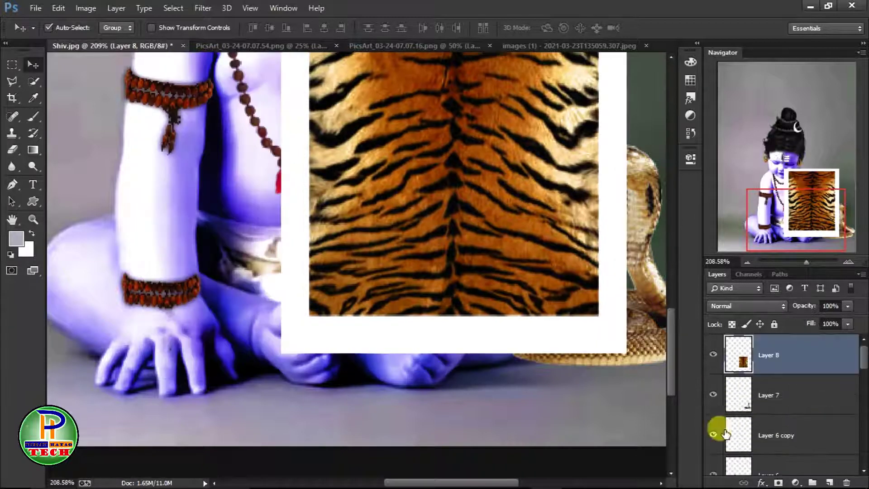
scroll(731, 425, down, 3)
scroll(731, 424, down, 3)
Step: Load the diaper outline as a selection and delete the tiger skin outside it
ctrl+click(739, 423)
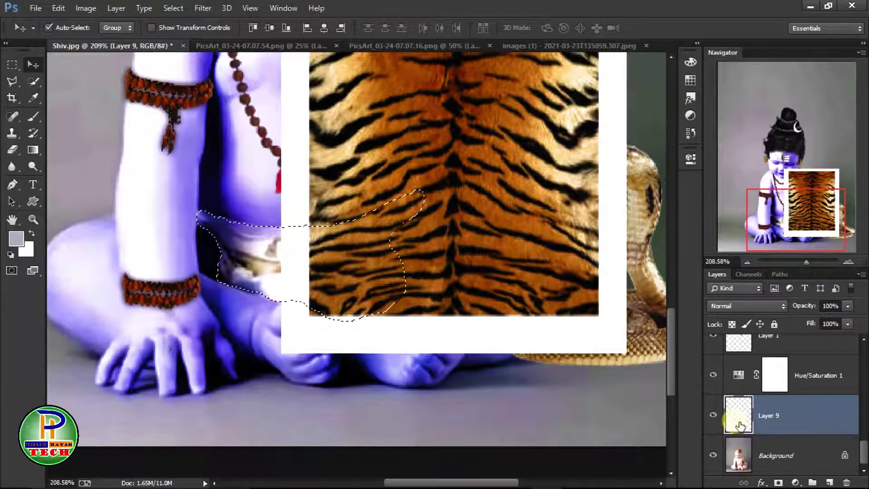
click(482, 173)
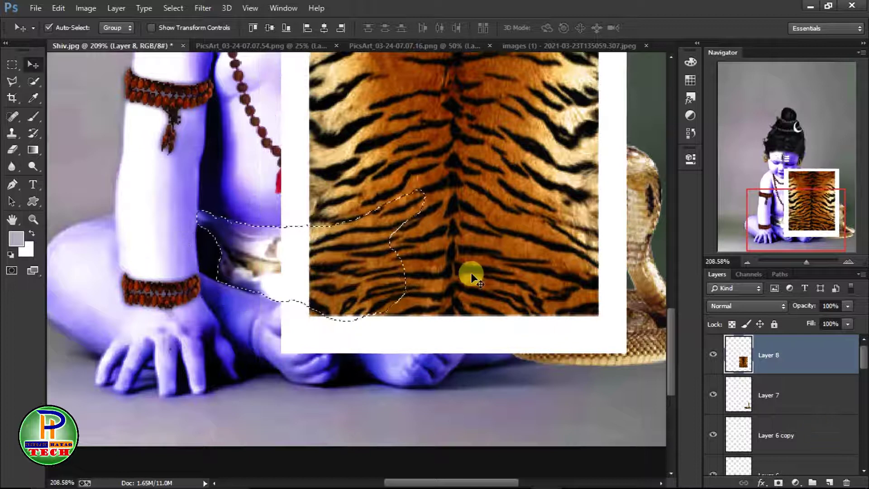
drag(469, 274, 326, 313)
scroll(767, 378, down, 3)
scroll(747, 398, down, 3)
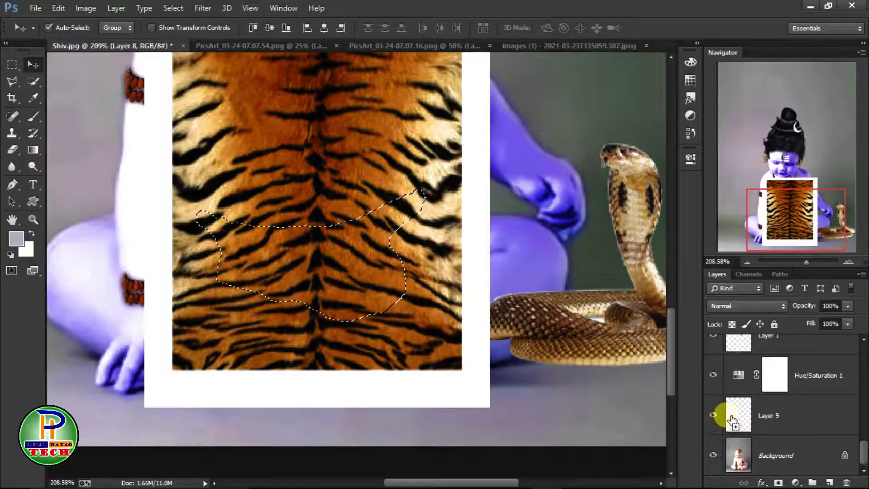
key(ctrl+shift+i)
key(Delete)
Step: Try Multiply and Darken blend modes on the loincloth, settling on Hard Light
click(724, 306)
click(717, 47)
click(742, 306)
click(724, 176)
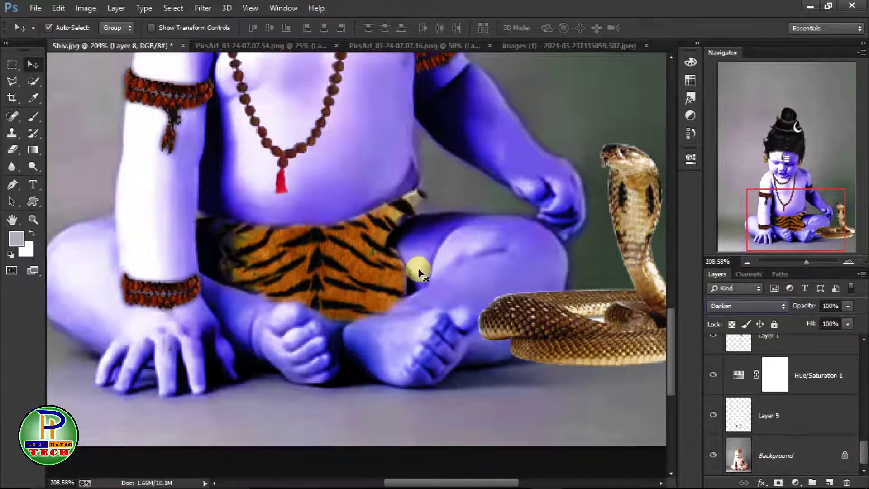
scroll(419, 272, down, 5)
scroll(783, 389, up, 5)
click(764, 298)
click(721, 116)
Step: Set the tiger loincloth layer (Layer 8) to Linear Burn and adjust its opacity
scroll(724, 306, down, 5)
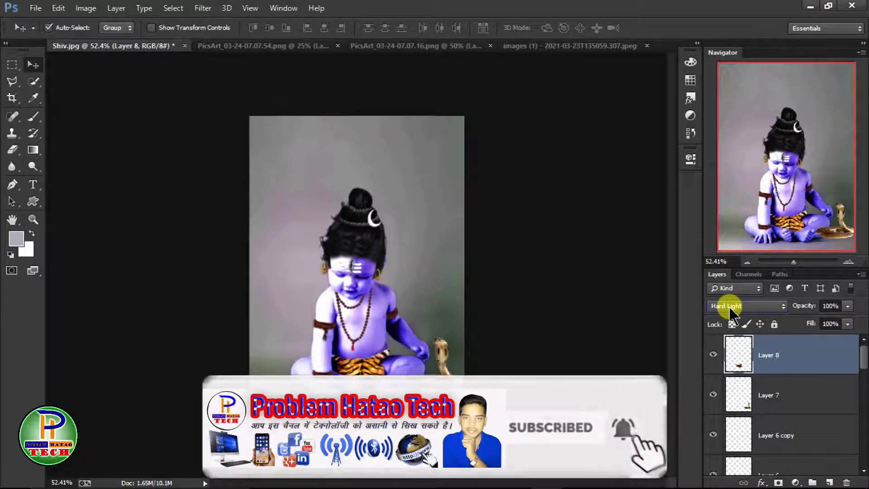
scroll(729, 306, up, 9)
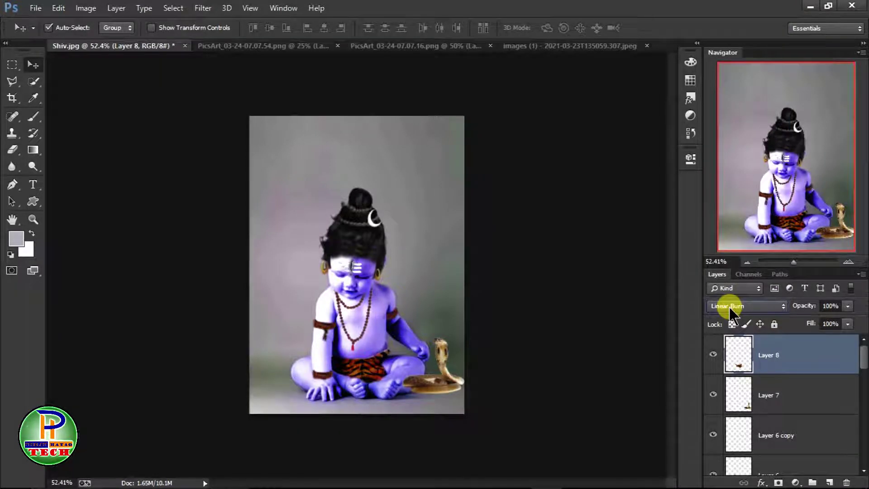
drag(819, 319, 852, 323)
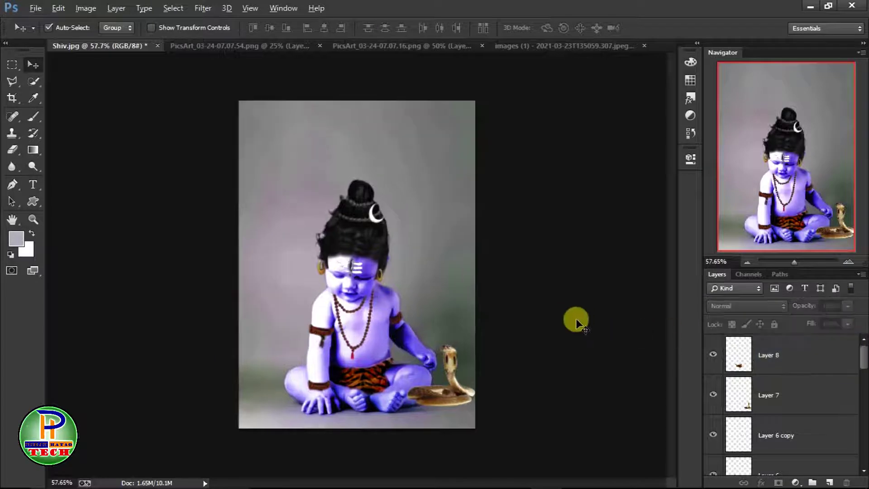
click(787, 372)
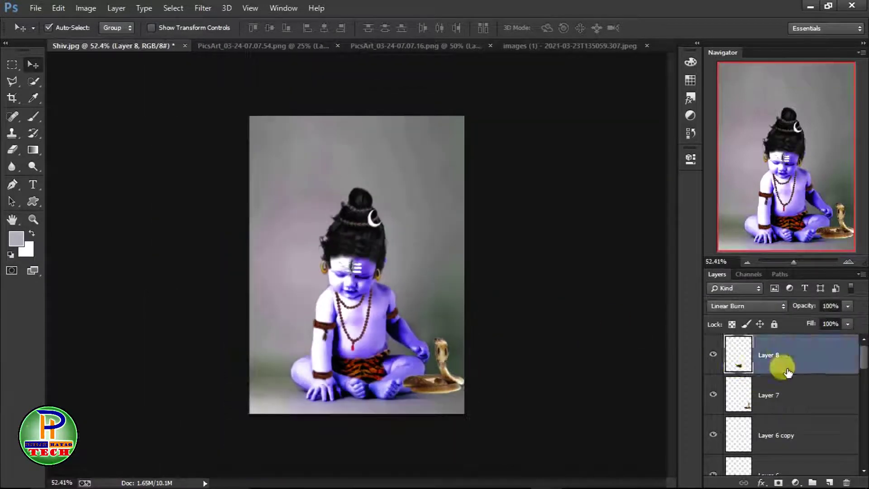
scroll(805, 455, down, 10)
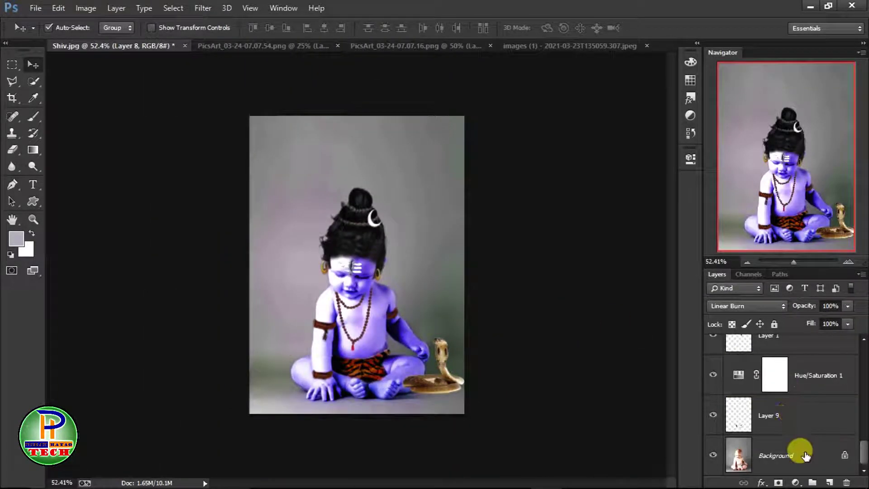
Step: Give the cobra on Layer 7 a drop shadow
click(434, 371)
click(116, 8)
click(290, 172)
click(851, 93)
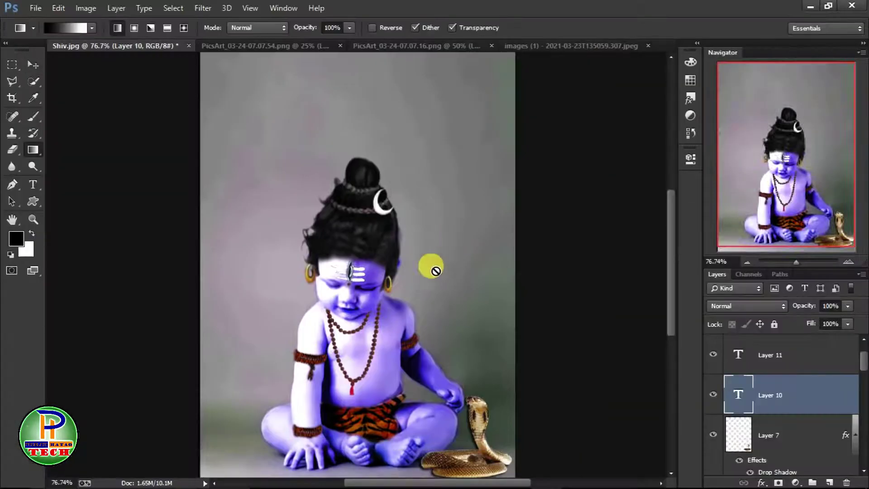
Step: Add a two-line Lord Shiva caption with the editor's name credit beside the face
key(t)
click(437, 299)
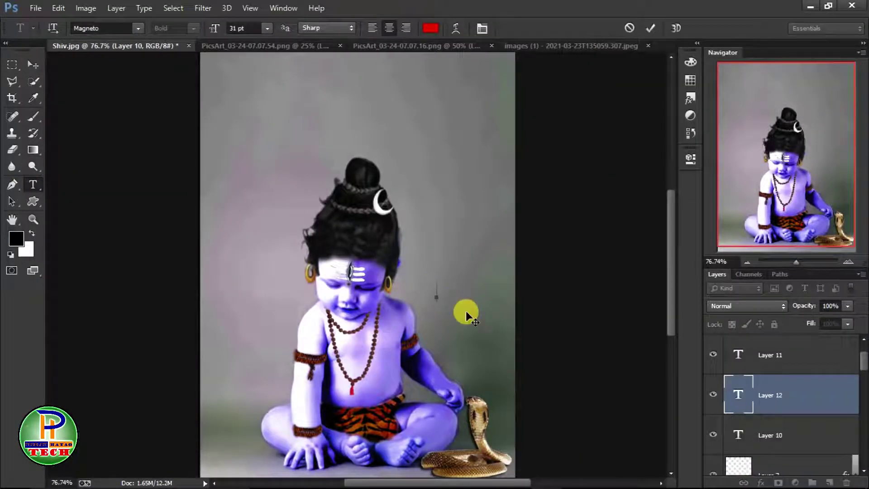
text(gfhfh)
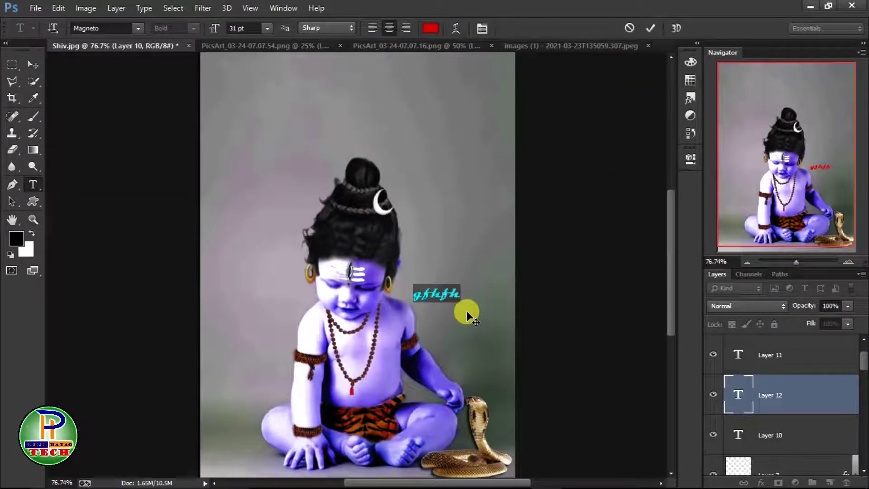
key(BackSpace)
text(Shiva )
text(Edi)
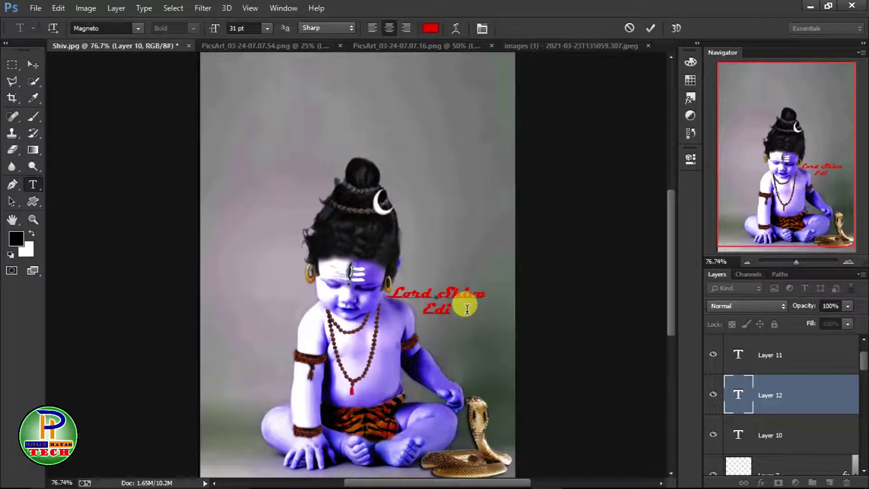
click(33, 64)
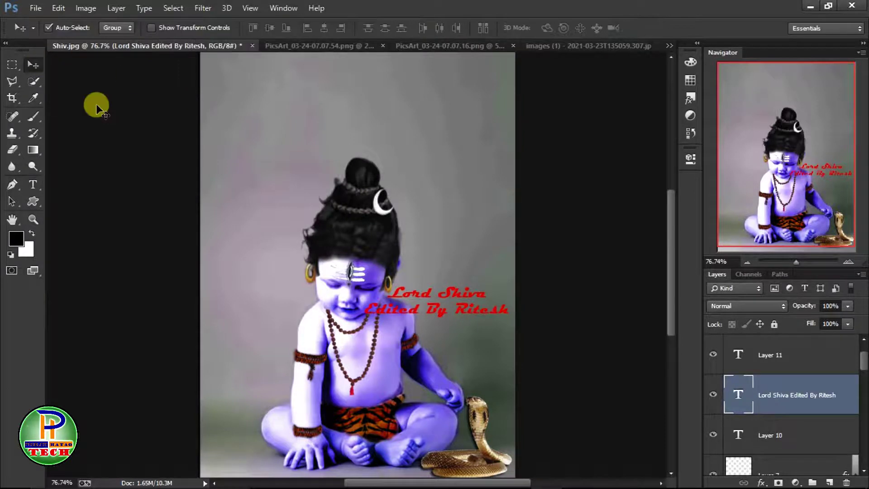
Step: Narrow the caption horizontally and move it up beside the face
key(ctrl+t)
drag(364, 301, 415, 301)
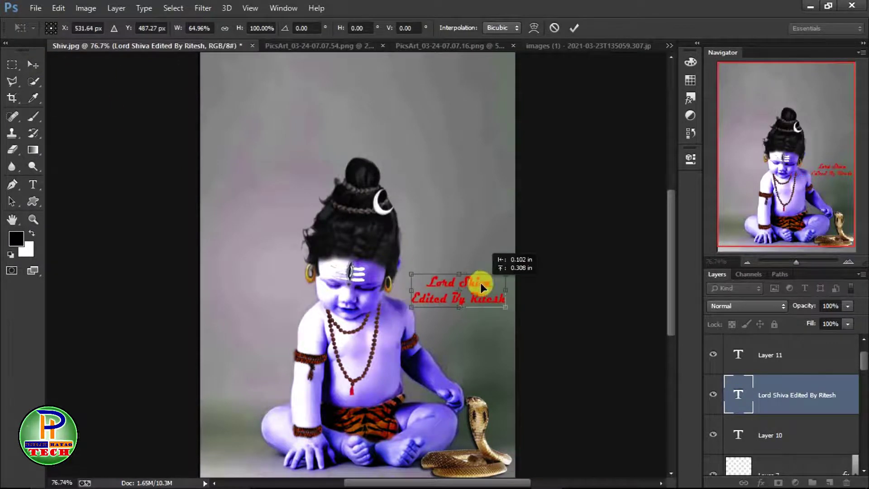
drag(481, 286, 477, 263)
key(Return)
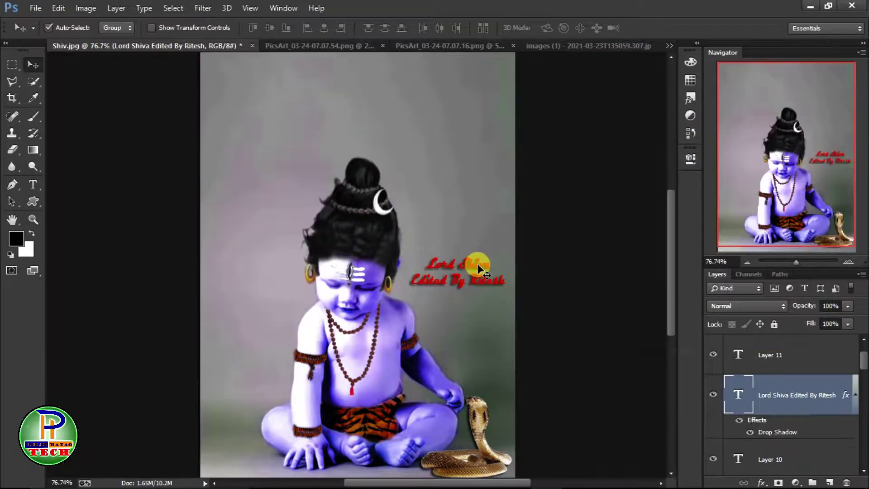
Step: Give the caption a pure white Color Overlay
click(562, 200)
click(774, 93)
click(404, 345)
drag(406, 346, 386, 337)
mouse_move(521, 178)
mouse_down()
mouse_move(508, 185)
mouse_move(483, 141)
mouse_up()
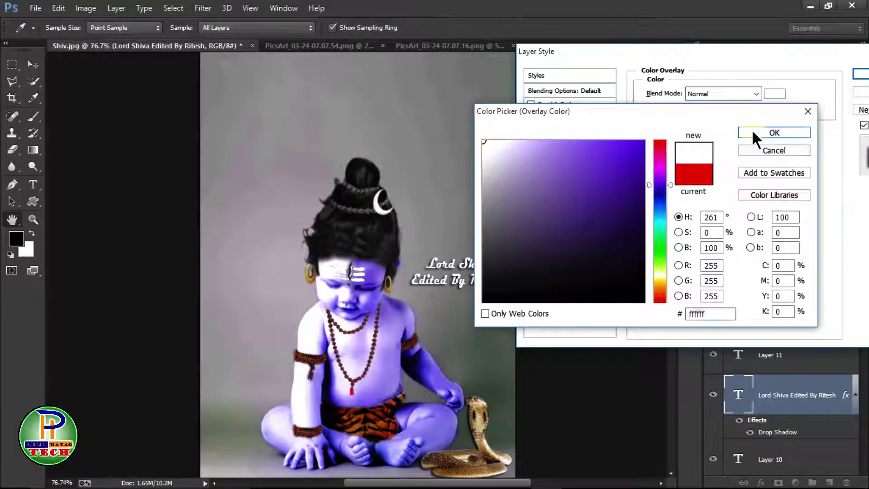
click(774, 132)
key(Return)
Step: Nudge the caption lower and group all layers above Background into Group 1
drag(466, 266, 472, 294)
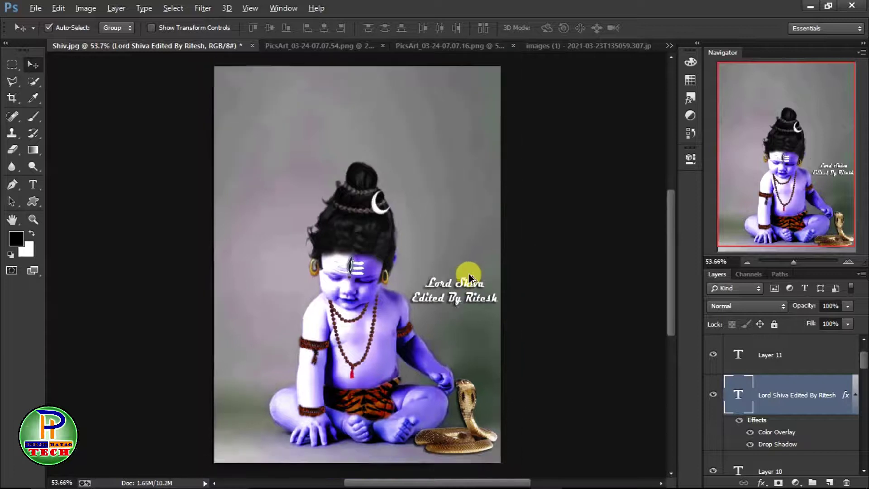
scroll(465, 277, down, 2)
click(811, 354)
scroll(819, 387, down, 3)
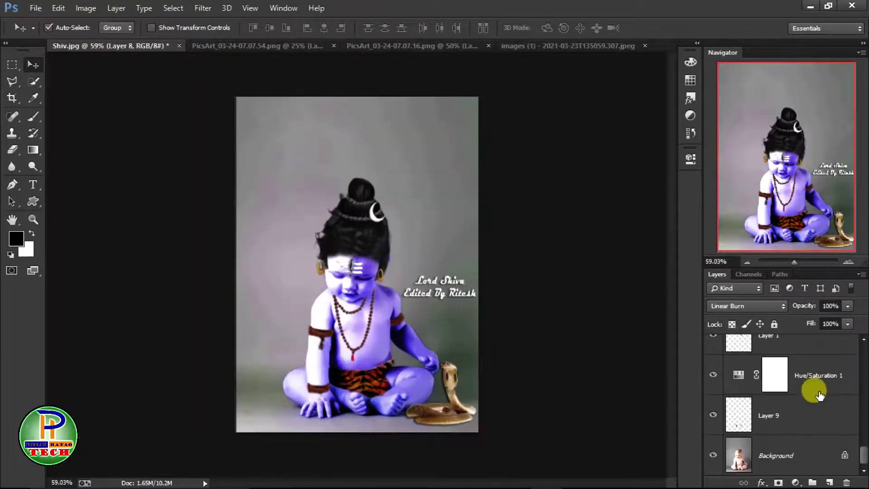
shift+click(795, 422)
key(ctrl+g)
Step: Toggle Group 1's visibility to compare the edit with the original photo
click(713, 343)
click(712, 343)
click(712, 343)
click(712, 343)
click(711, 342)
click(712, 343)
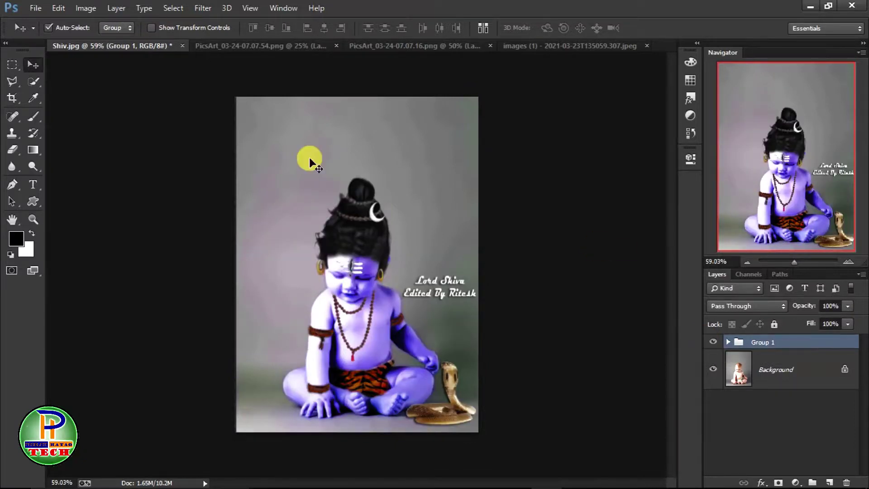